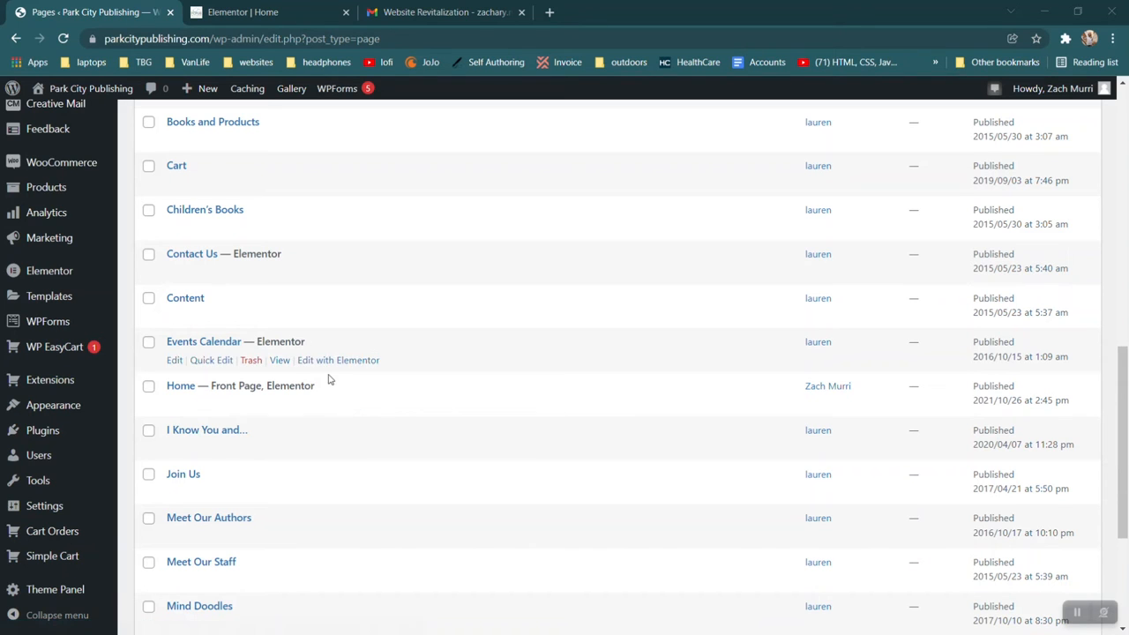
# - Switch to the Home page in the Elementor editor and review its sections from the hero down to the footer
pyautogui.click(229, 12)
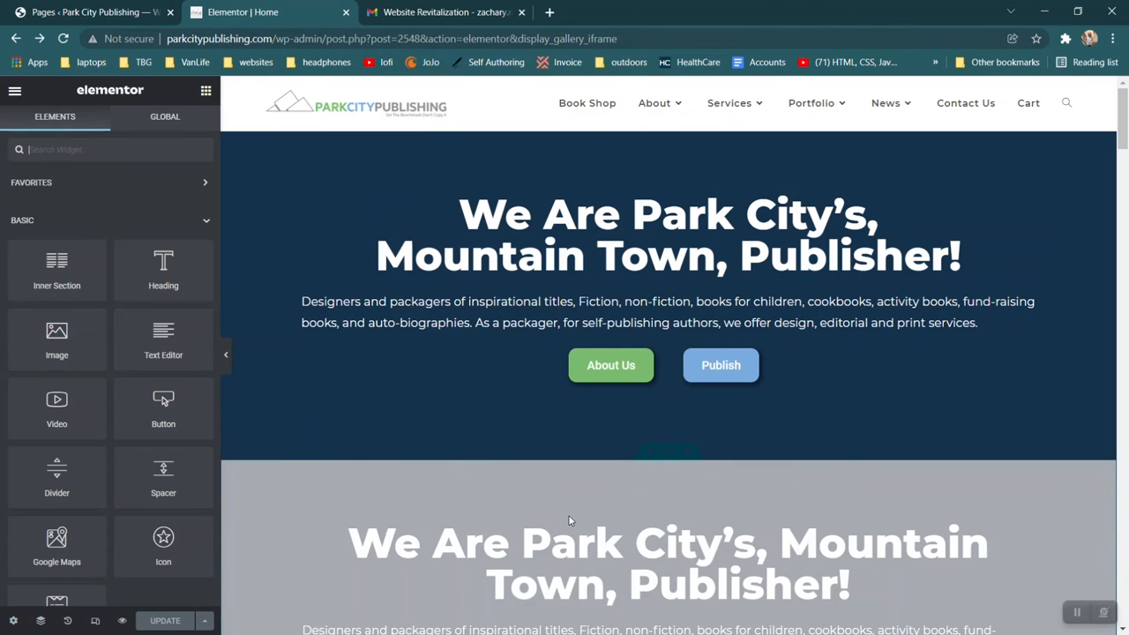
pyautogui.scroll(-3, 624, 458)
pyautogui.scroll(-13, 623, 459)
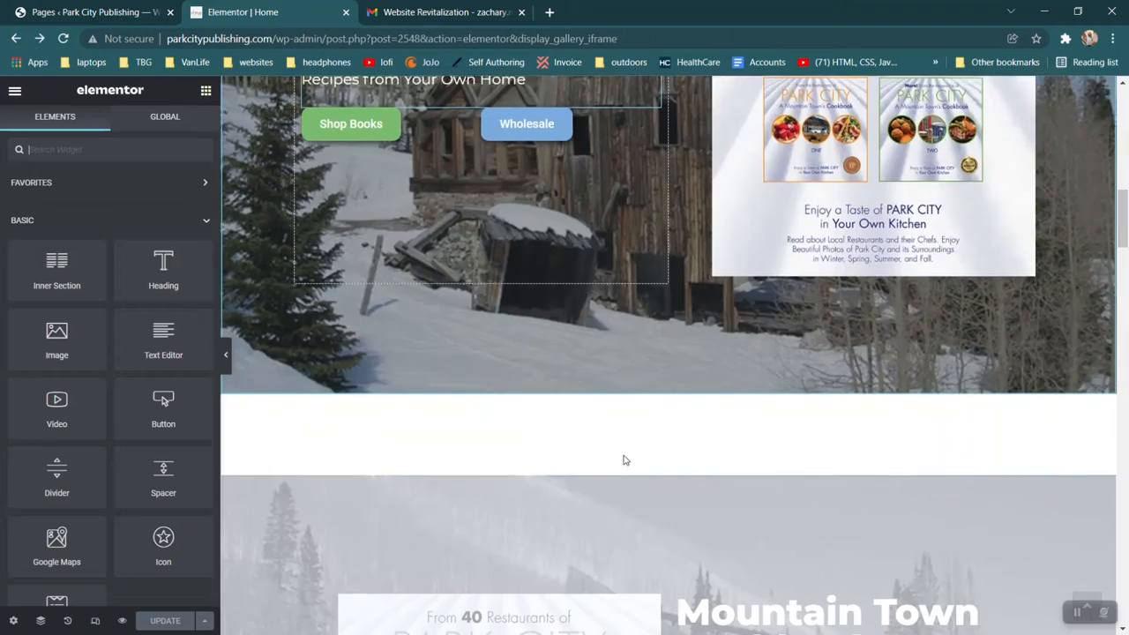
pyautogui.scroll(-10, 622, 459)
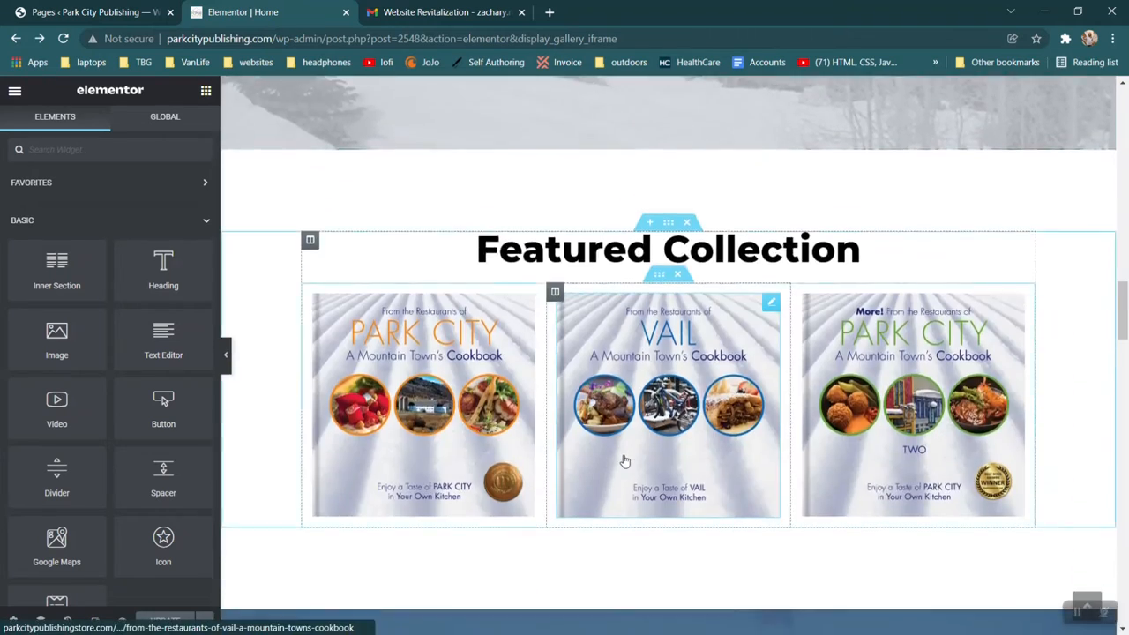
pyautogui.scroll(5, 624, 459)
pyautogui.scroll(-15, 623, 459)
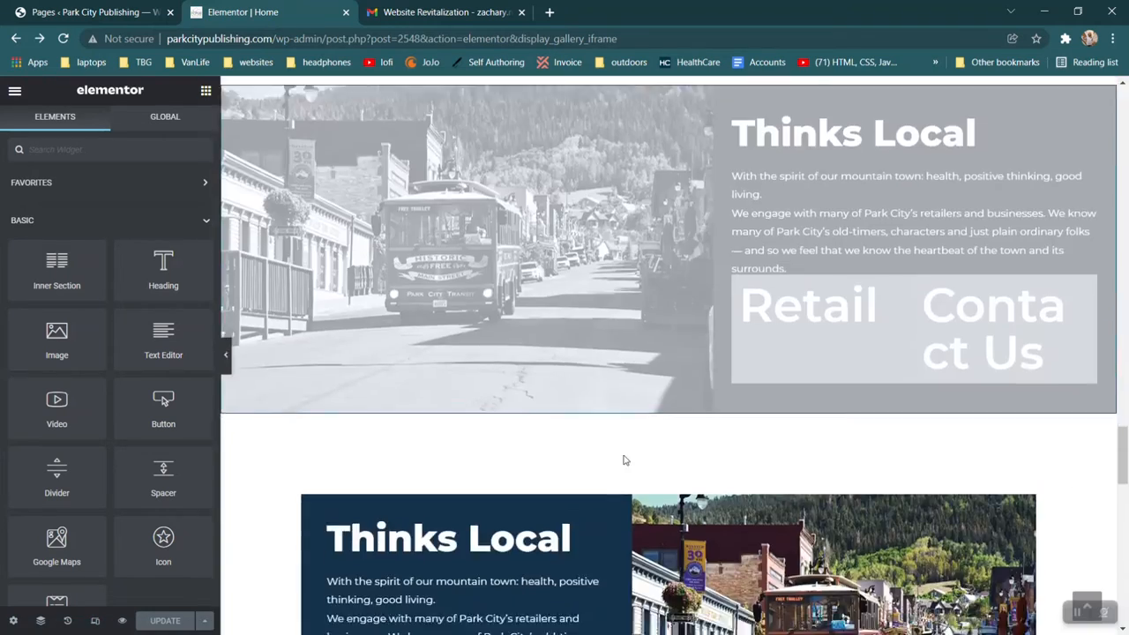
pyautogui.scroll(-3, 624, 460)
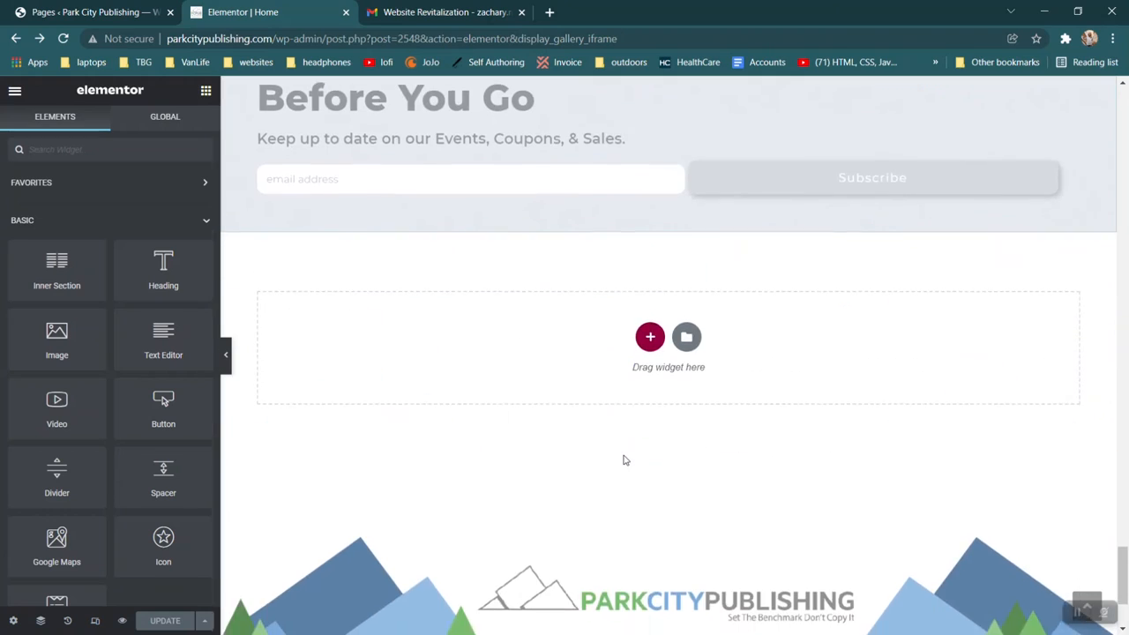
pyautogui.scroll(12, 624, 459)
pyautogui.scroll(15, 623, 460)
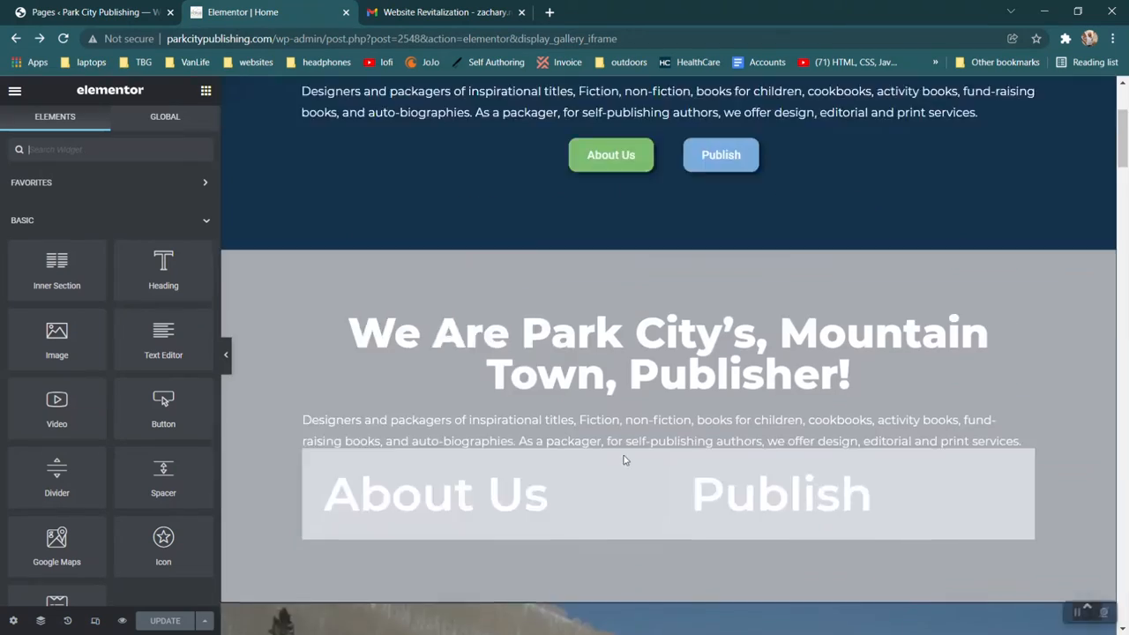
pyautogui.scroll(-3, 622, 338)
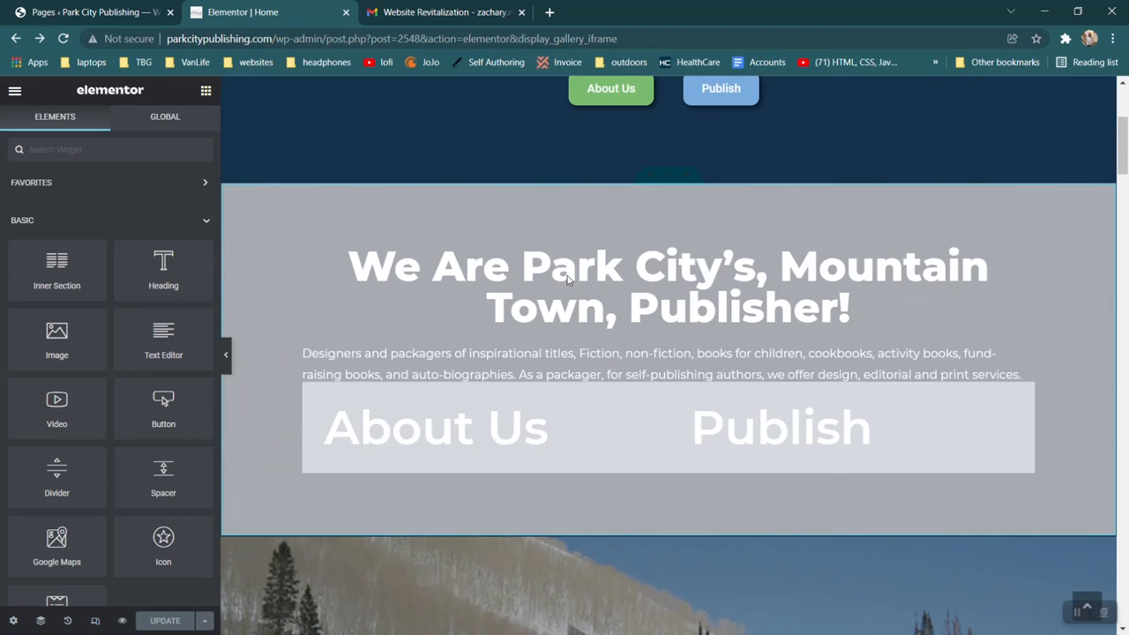
pyautogui.scroll(3, 580, 354)
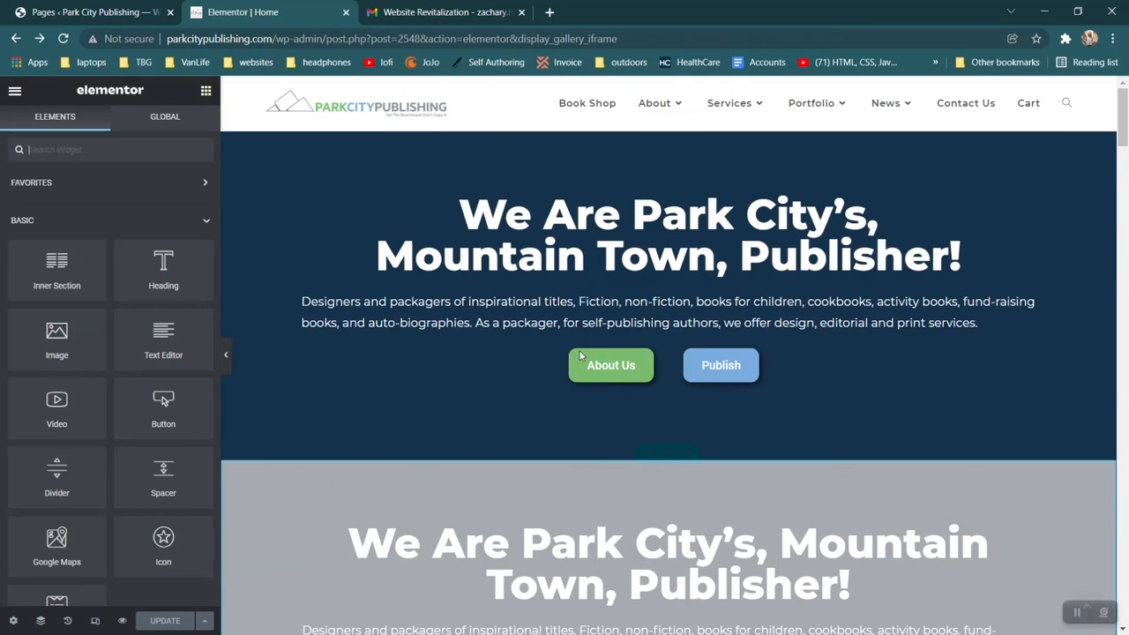
# - Open the hero paragraph's text settings, view the editor's main settings menu, and return to the widget library
pyautogui.click(493, 330)
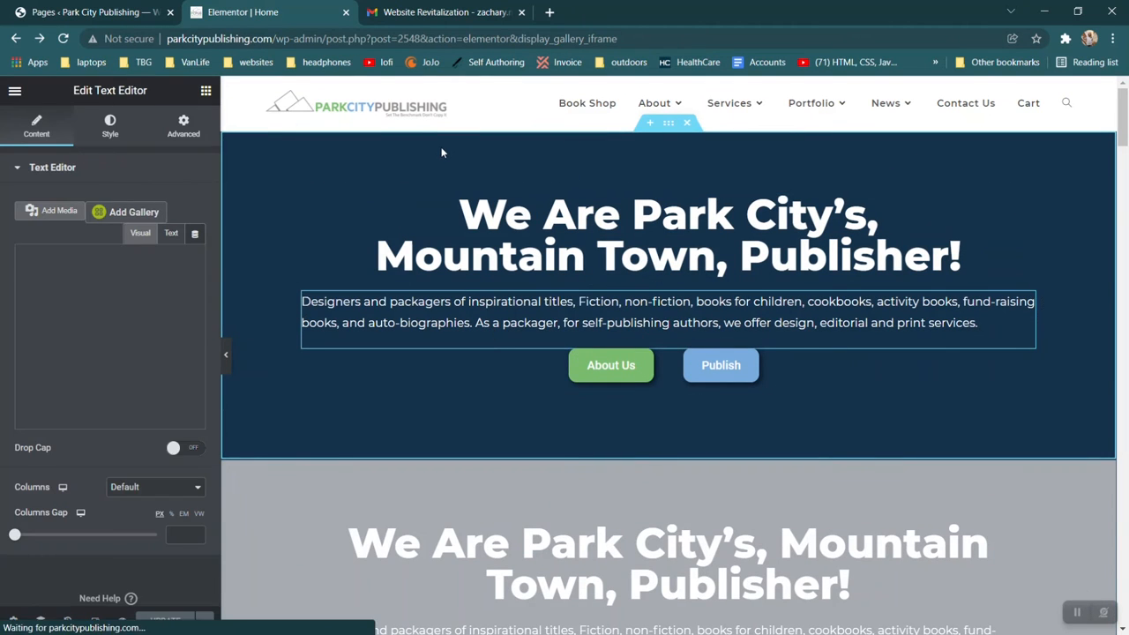
pyautogui.click(15, 91)
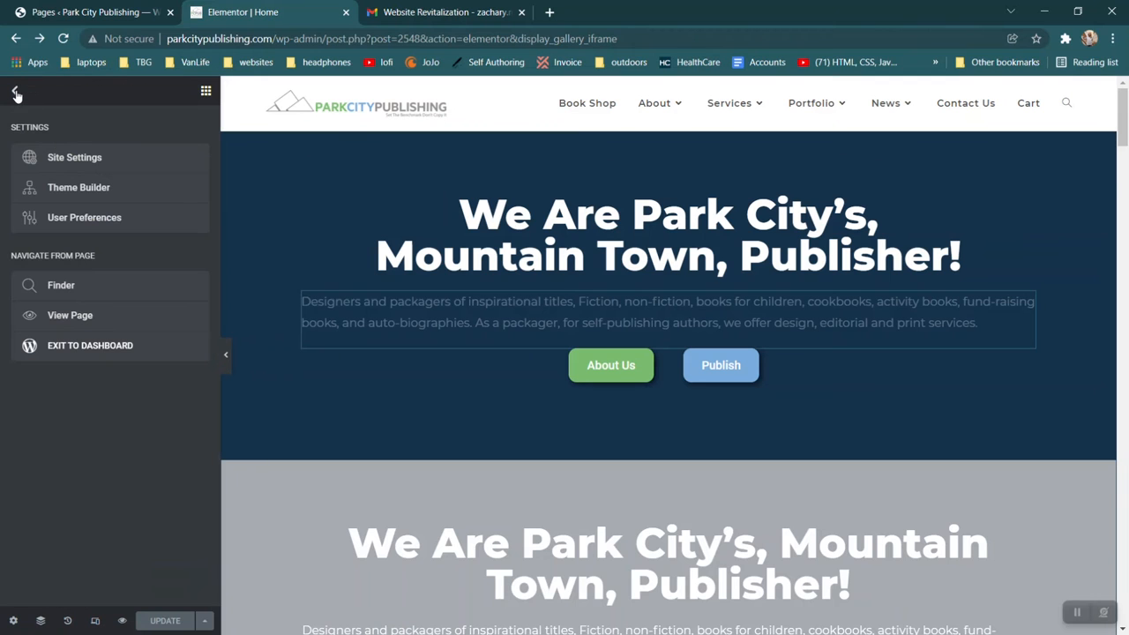
pyautogui.click(201, 91)
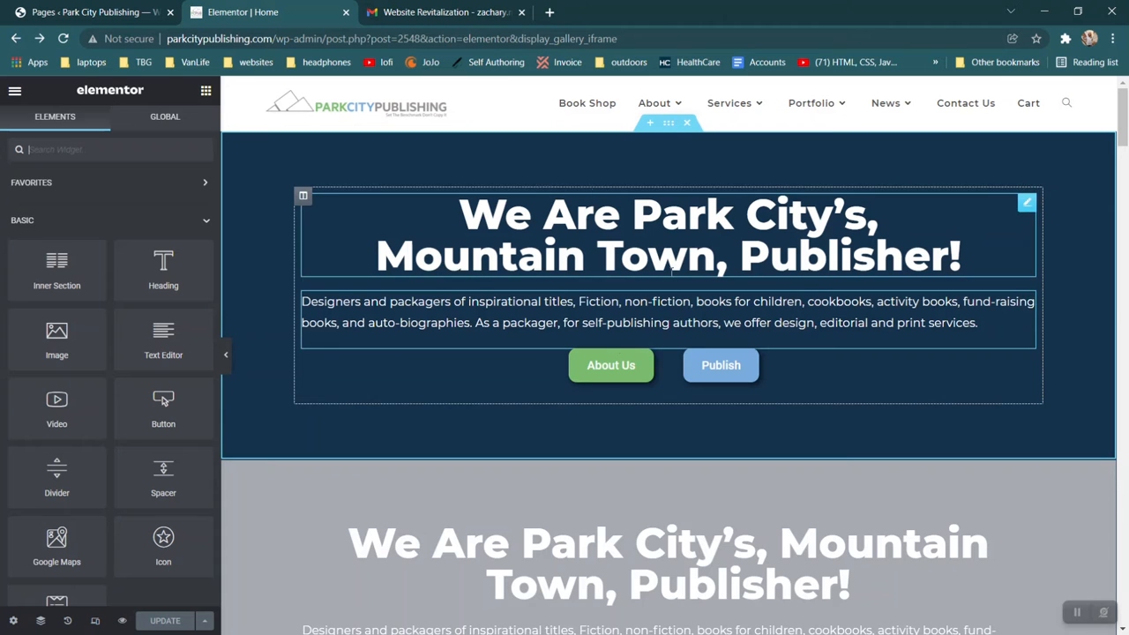
# - Add an empty placeholder for a new section directly above the blue hero section
pyautogui.scroll(-1, 614, 326)
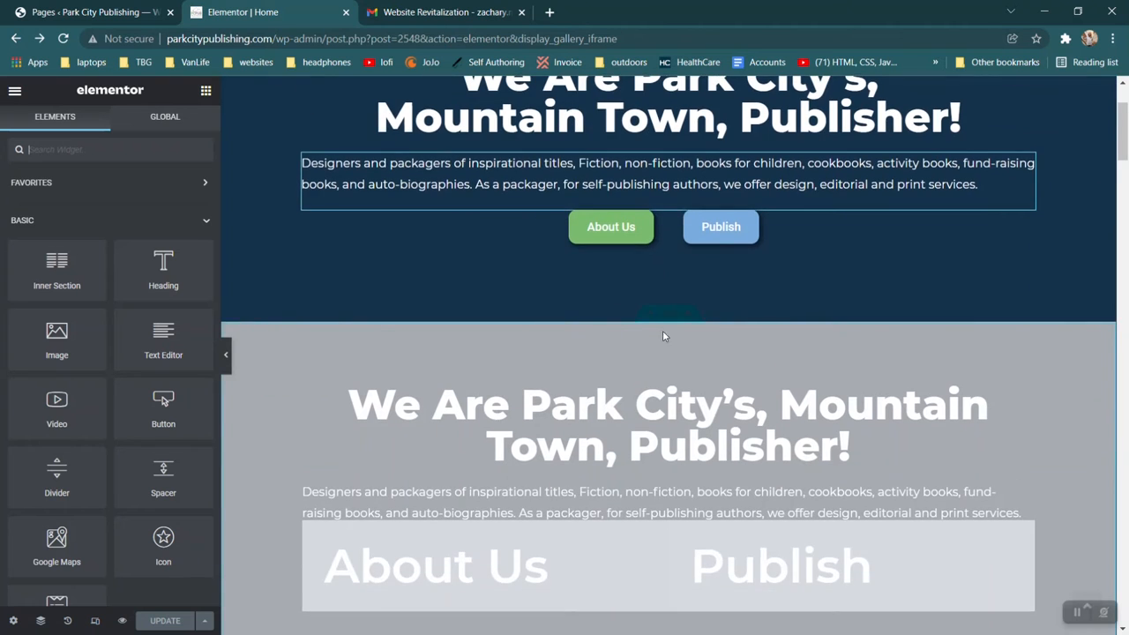
pyautogui.scroll(1, 654, 362)
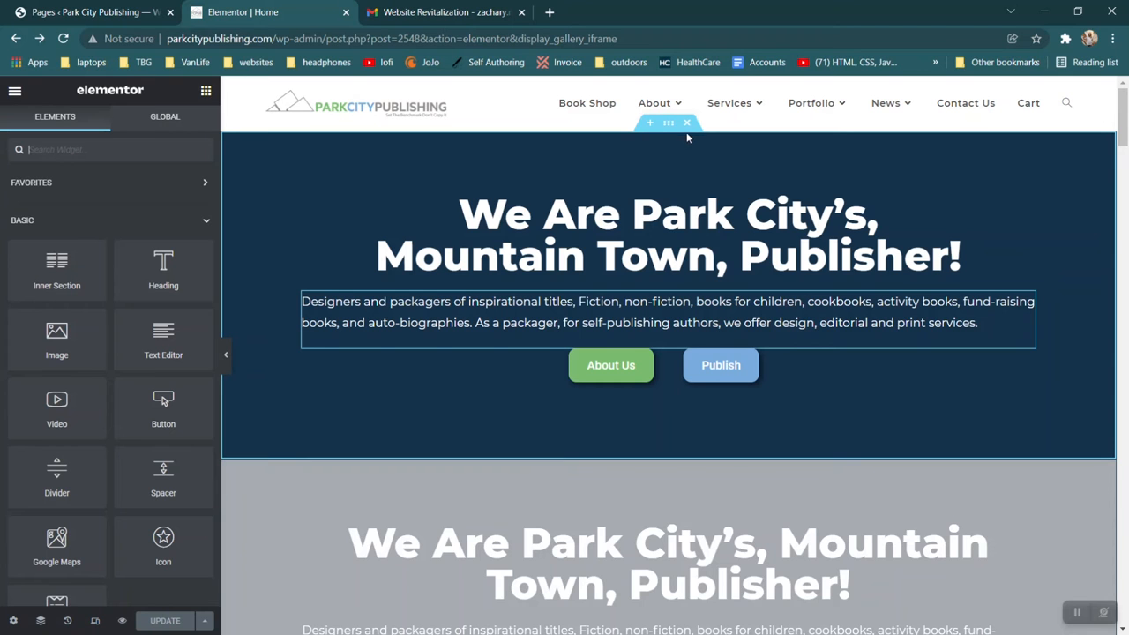
pyautogui.click(651, 124)
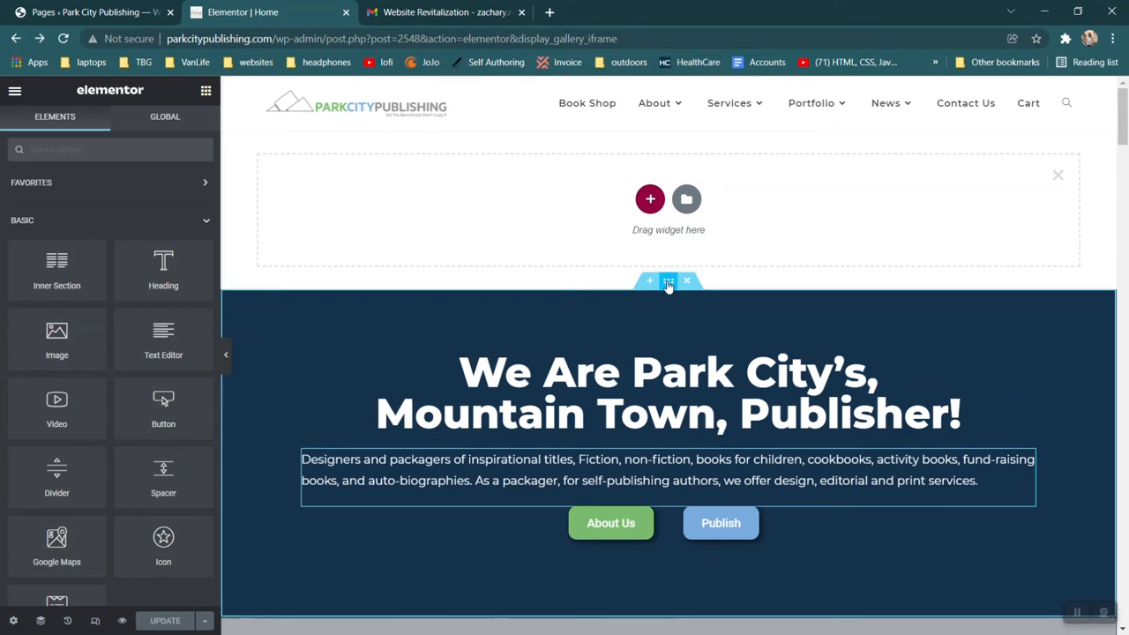
# - Open the blue hero section's settings and review its style, advanced and layout options
pyautogui.click(669, 282)
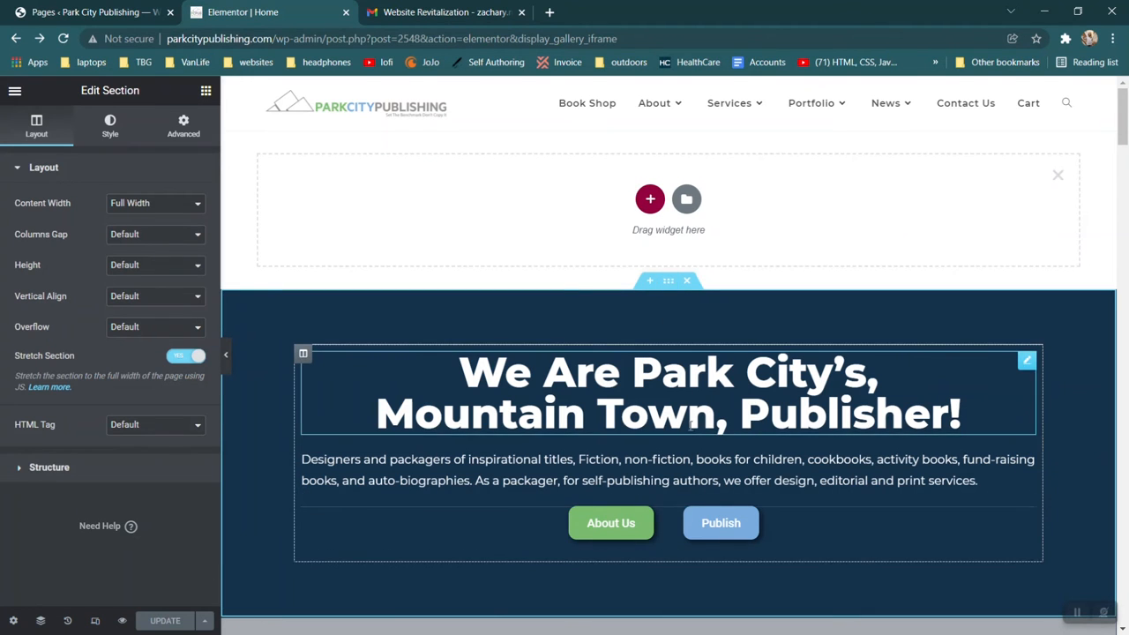
pyautogui.scroll(-1, 698, 348)
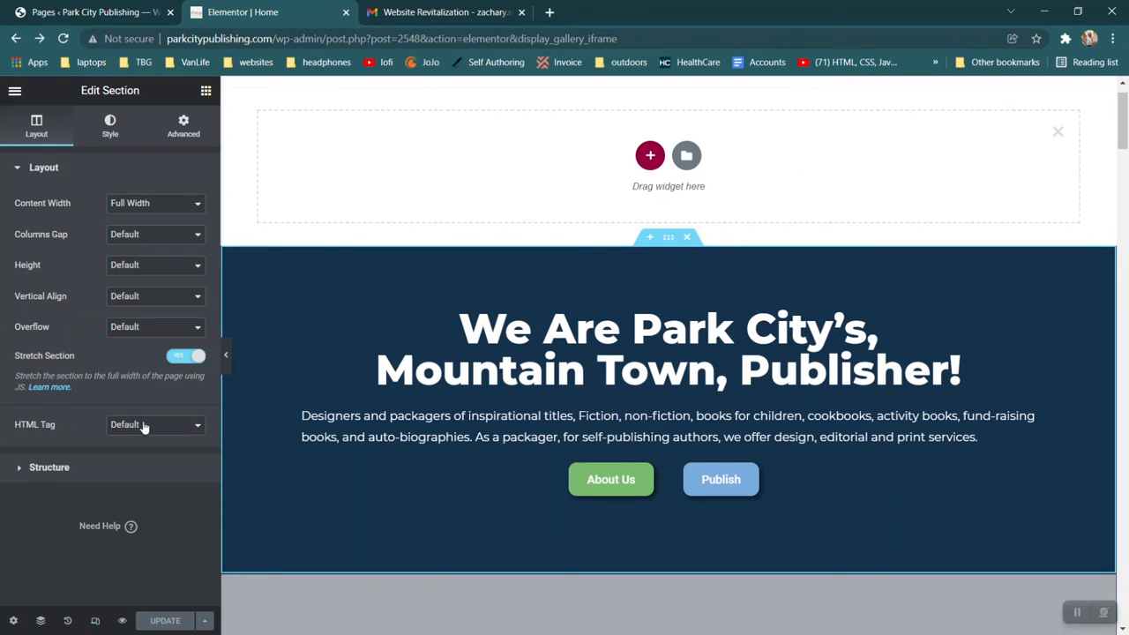
pyautogui.click(109, 126)
pyautogui.click(186, 133)
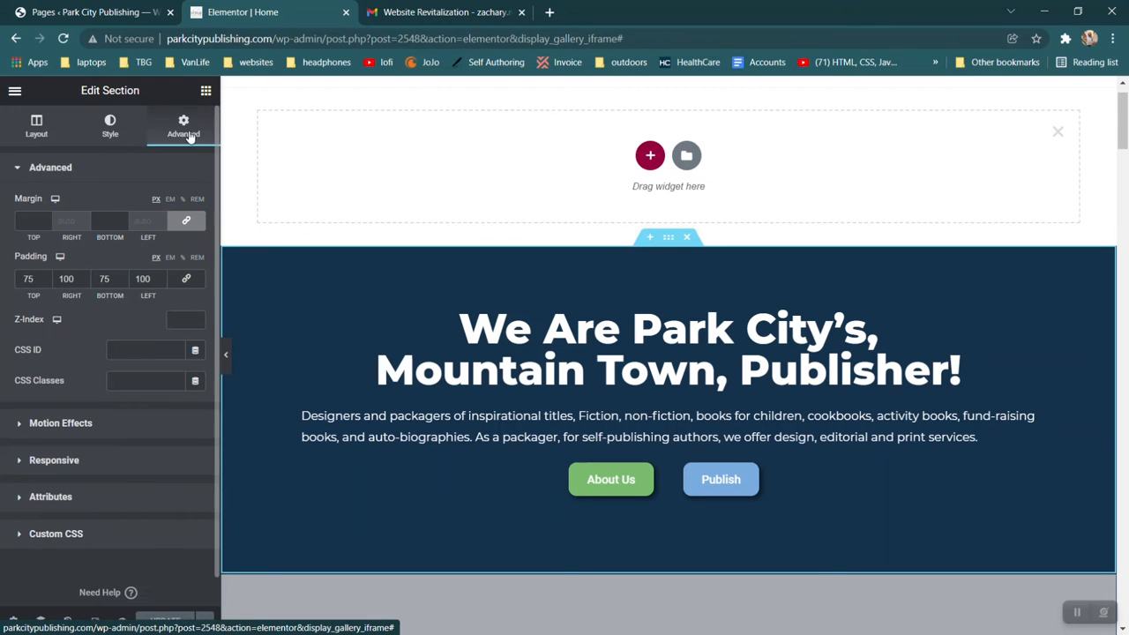
pyautogui.click(36, 124)
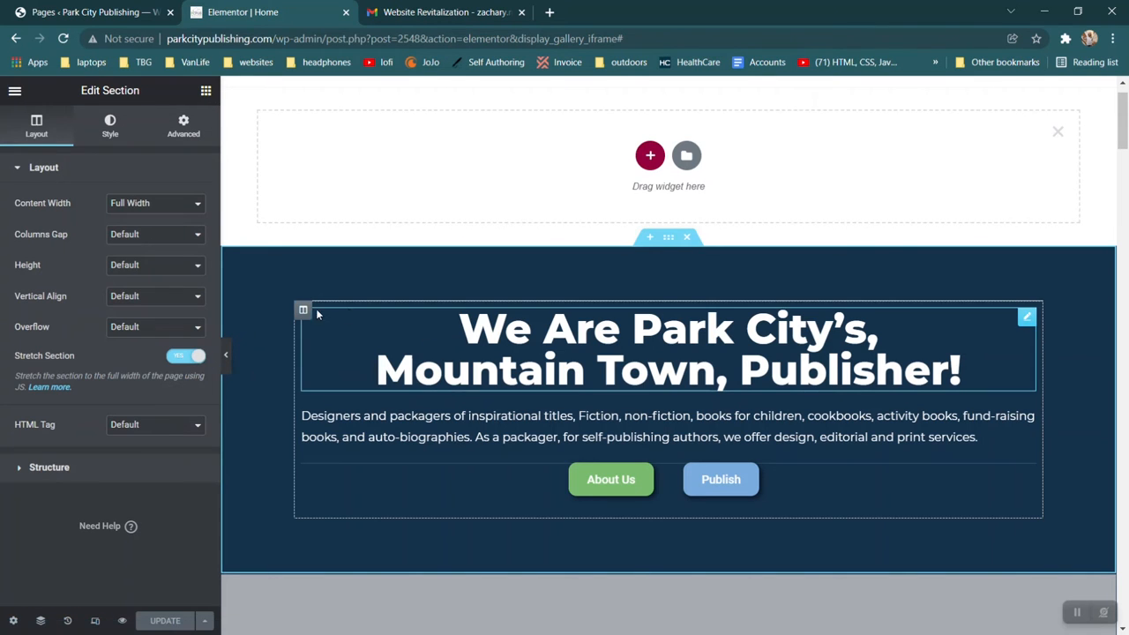
# - Open the layout settings of the hero section's column and look over the hero and Mountain Town Cookbooks sections
pyautogui.click(304, 312)
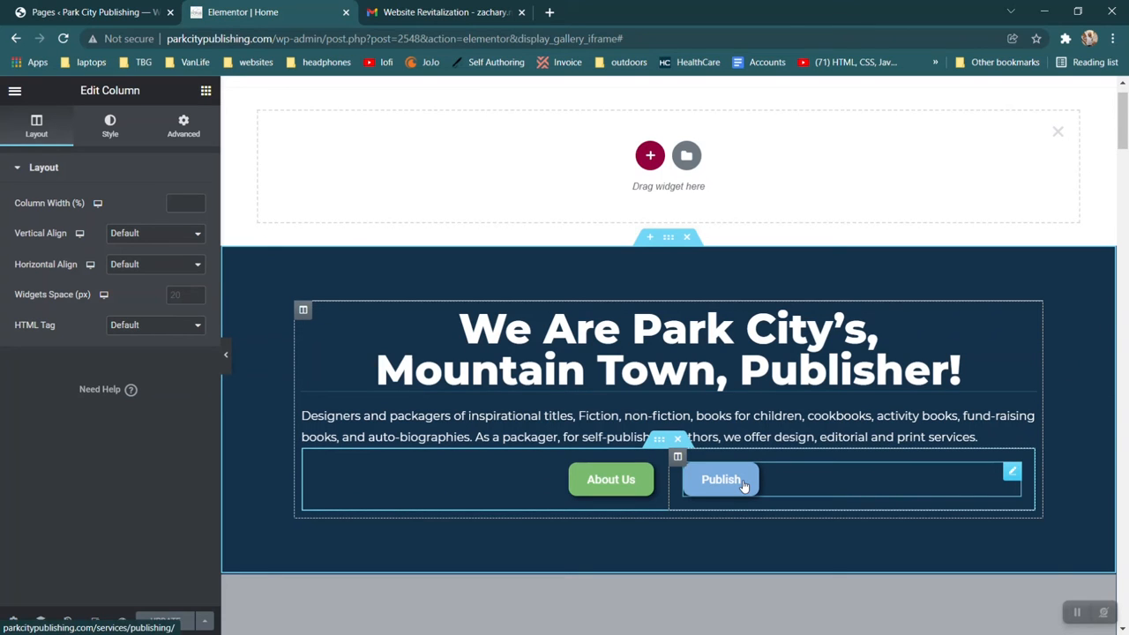
pyautogui.scroll(-3, 723, 476)
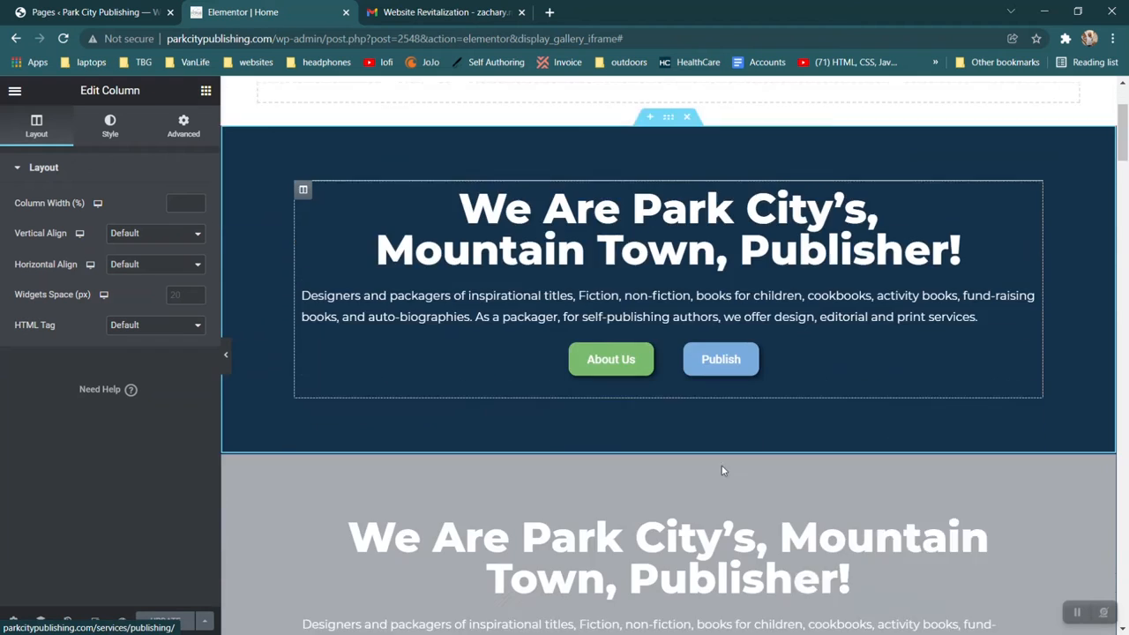
pyautogui.scroll(-5, 721, 470)
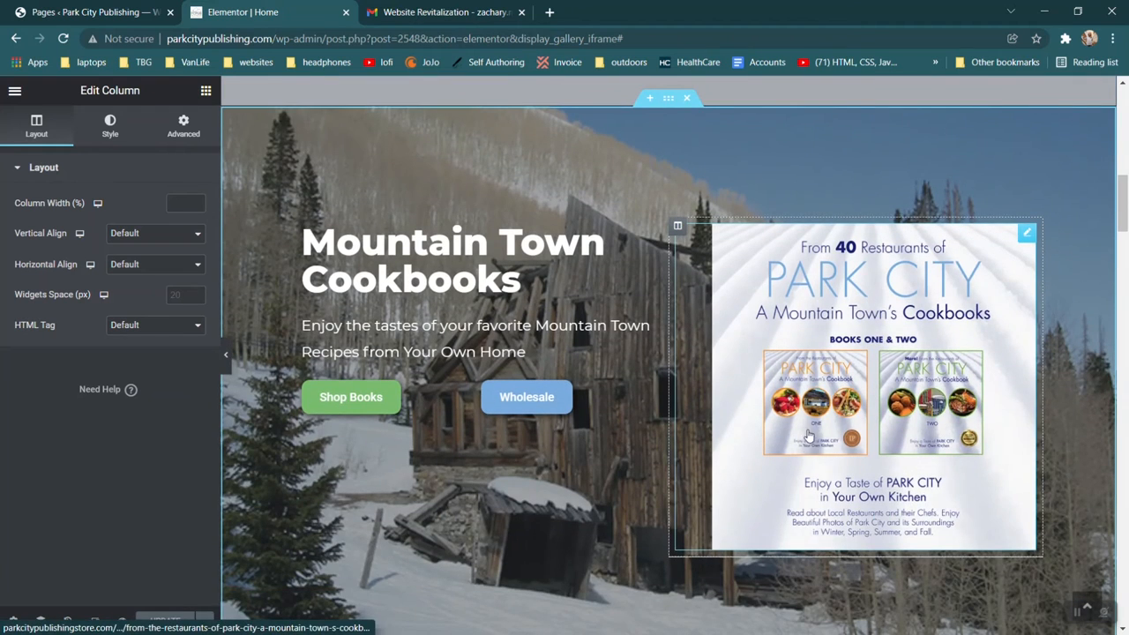
pyautogui.scroll(6, 706, 395)
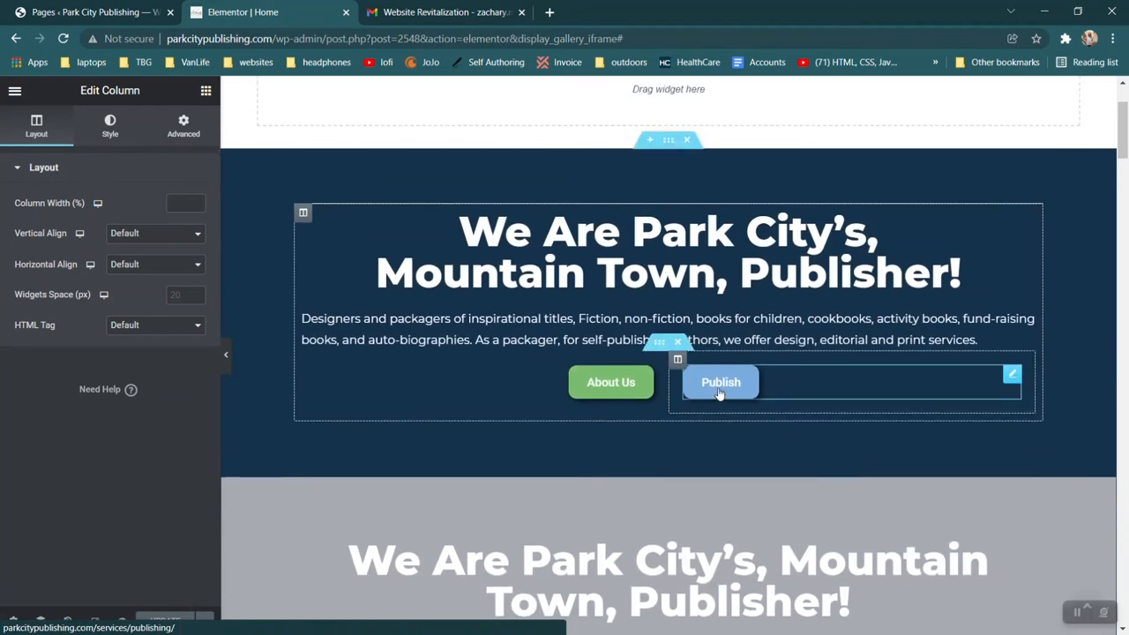
pyautogui.scroll(1, 720, 394)
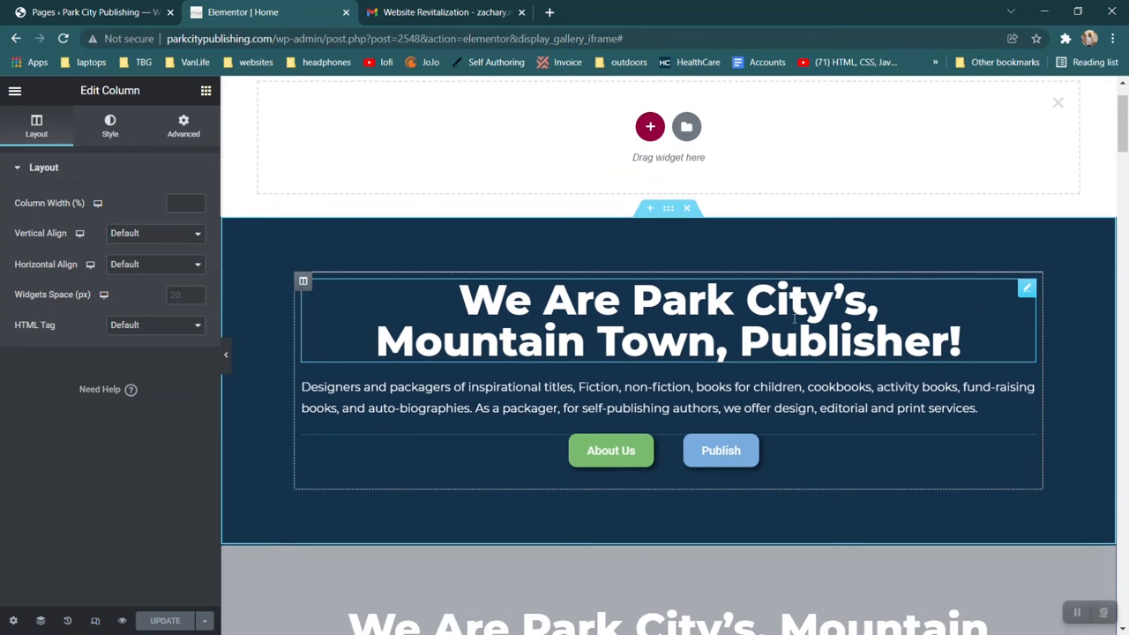
# - Open the hero heading's content settings and enter inline editing of its text on the page, then leave it
pyautogui.click(1029, 289)
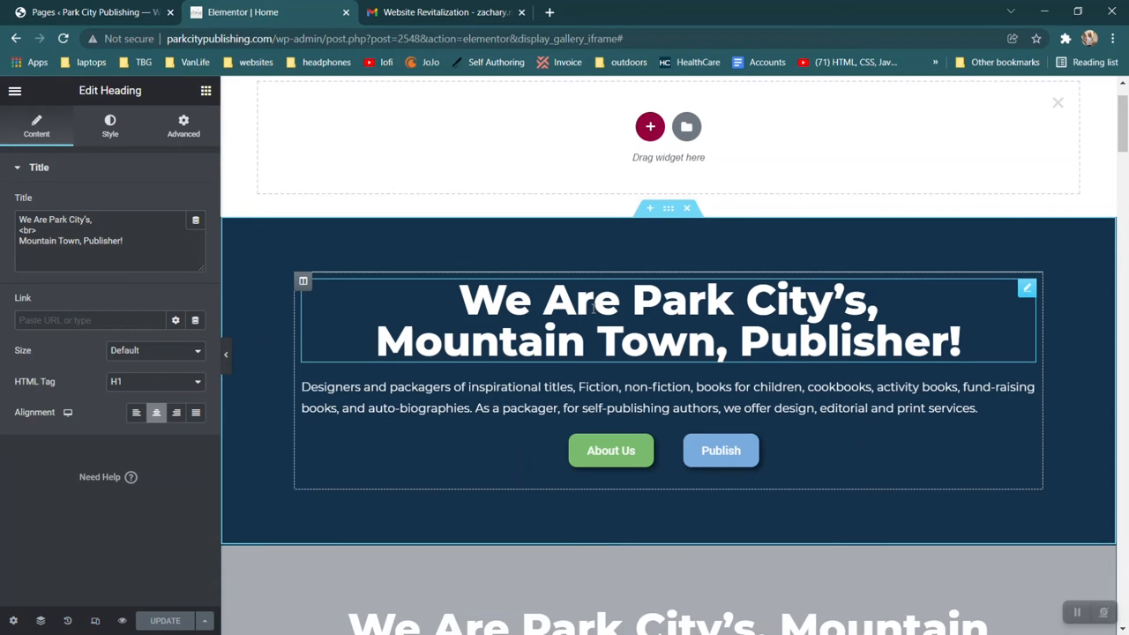
pyautogui.click(834, 352)
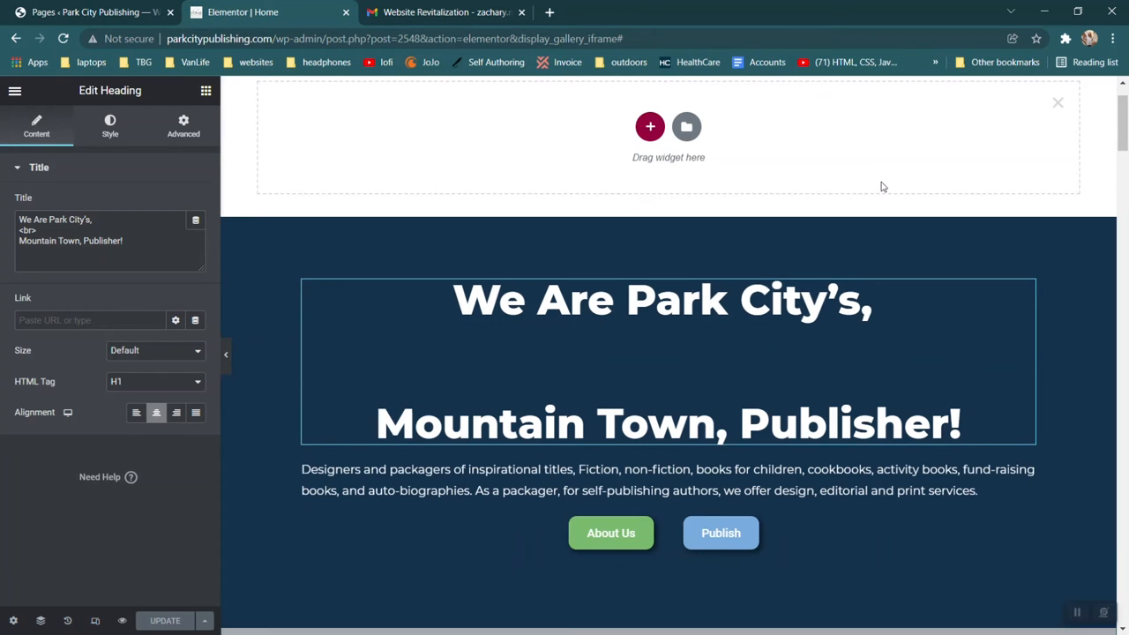
pyautogui.click(373, 219)
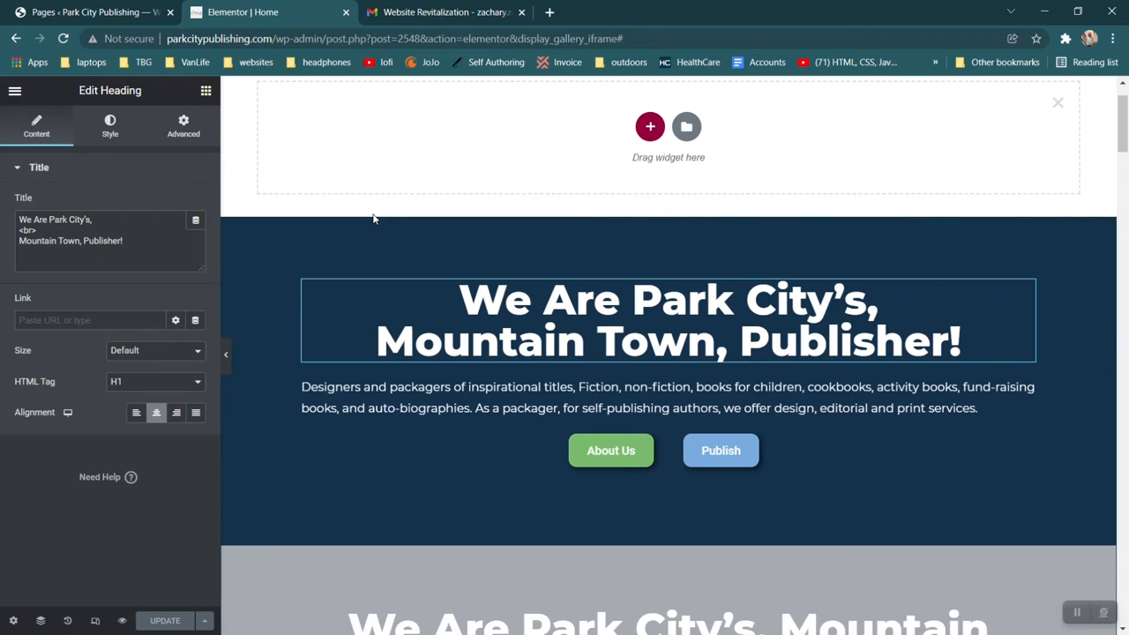
# - Open the content settings of the paragraph below the hero heading and place the cursor in its text
pyautogui.click(542, 388)
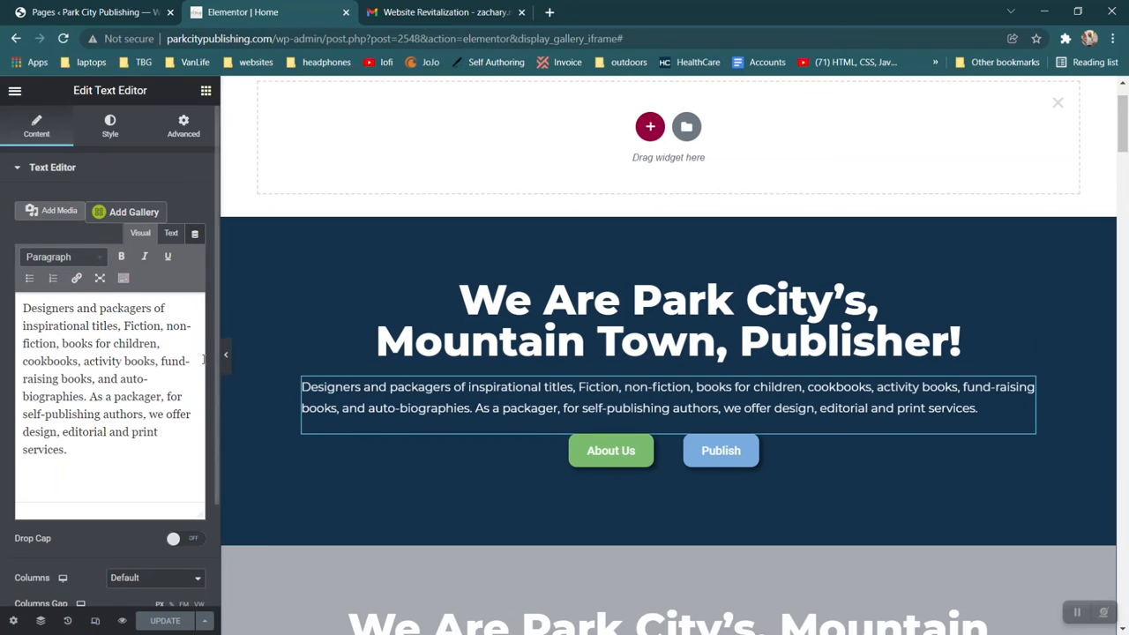
pyautogui.click(114, 396)
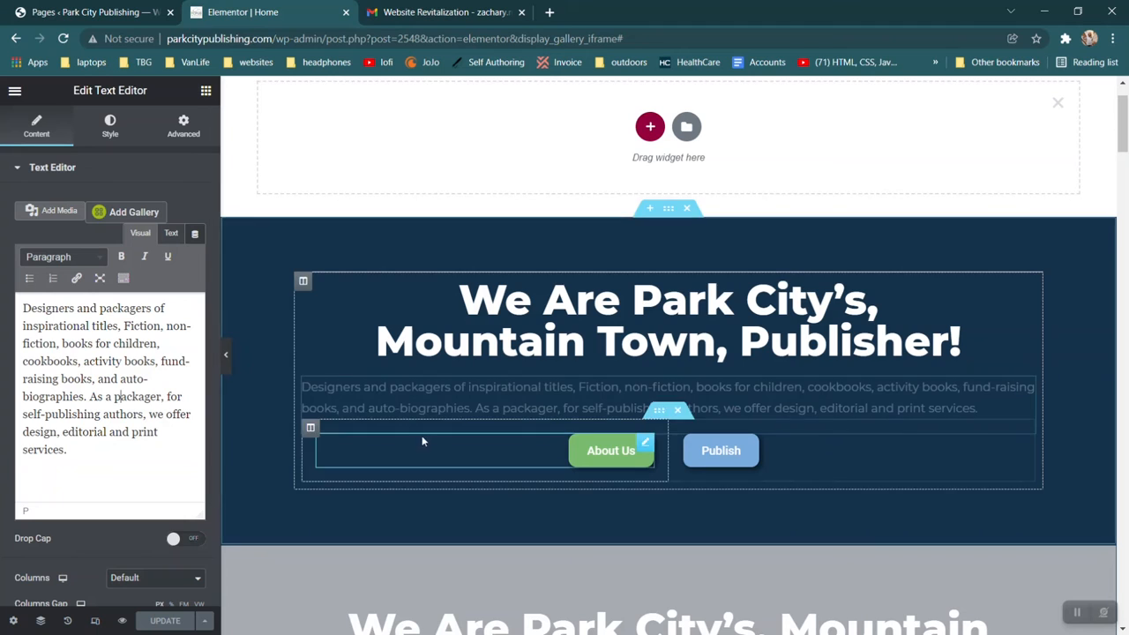
pyautogui.click(443, 404)
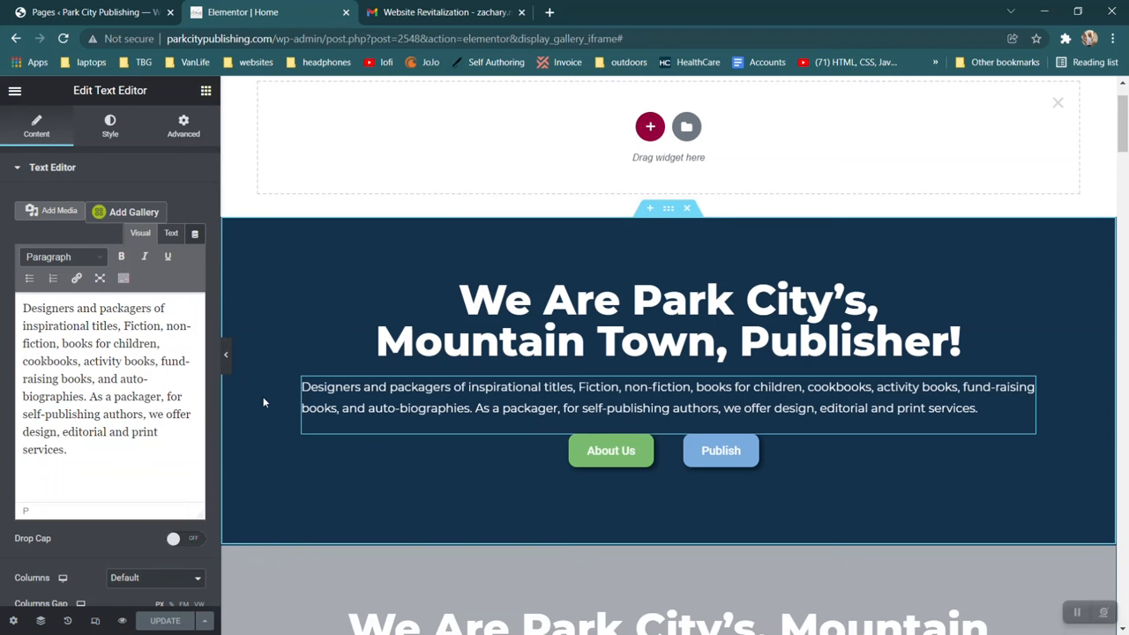
# - Open the Mountain Town Cookbooks image's settings, view the media library for replacement images, and close it without inserting one
pyautogui.scroll(-10, 263, 403)
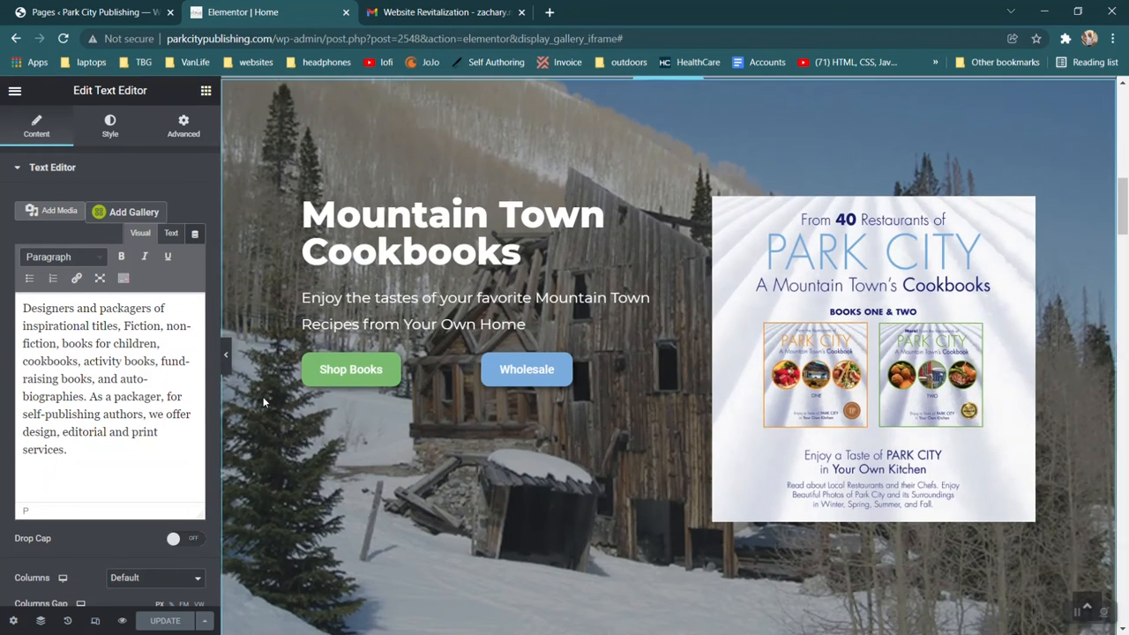
pyautogui.scroll(1, 263, 402)
pyautogui.scroll(-1, 263, 402)
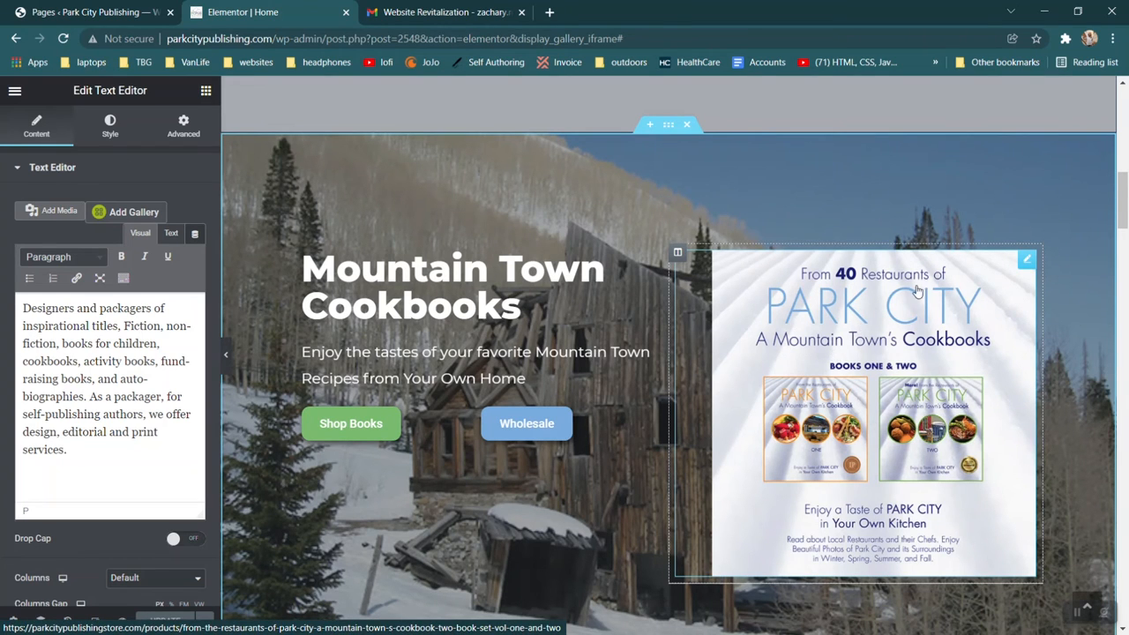
pyautogui.click(1026, 258)
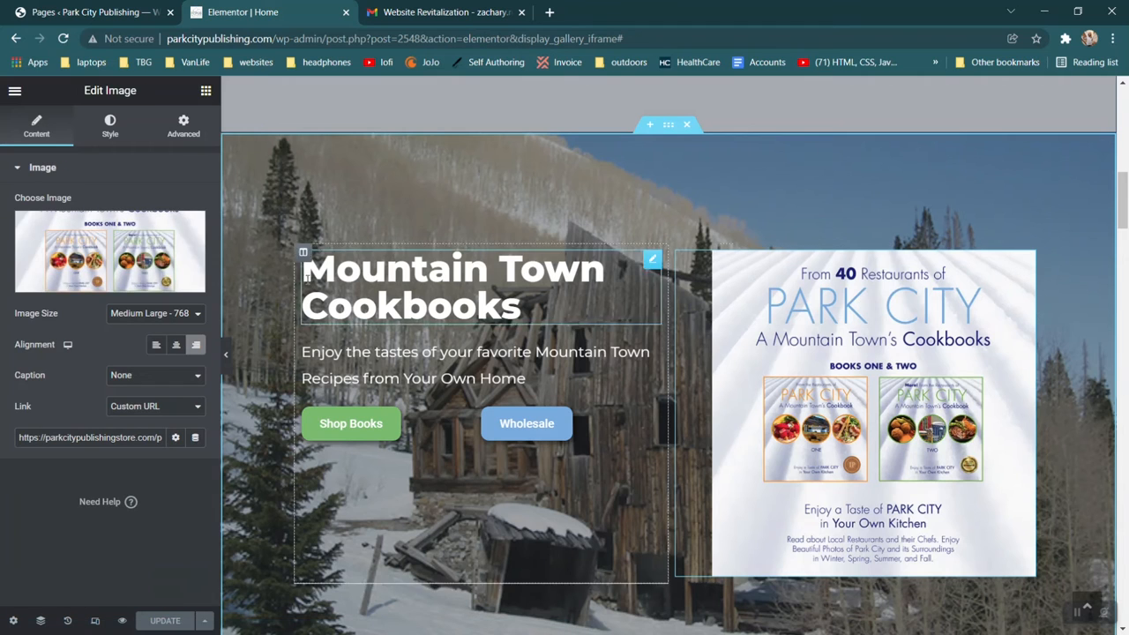
pyautogui.click(107, 259)
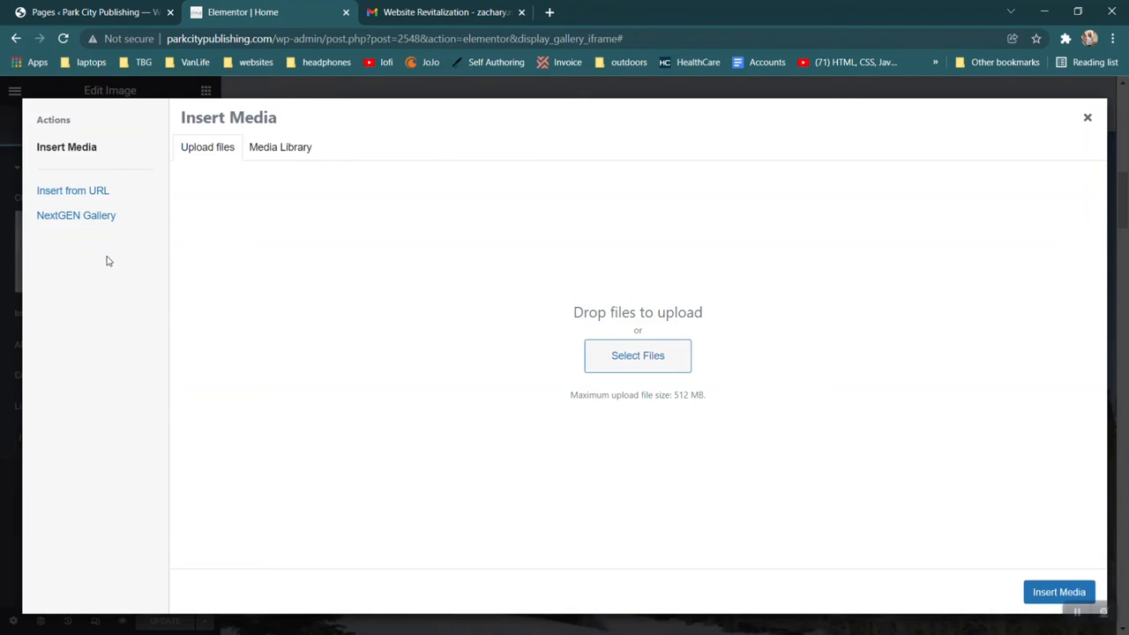
pyautogui.click(310, 149)
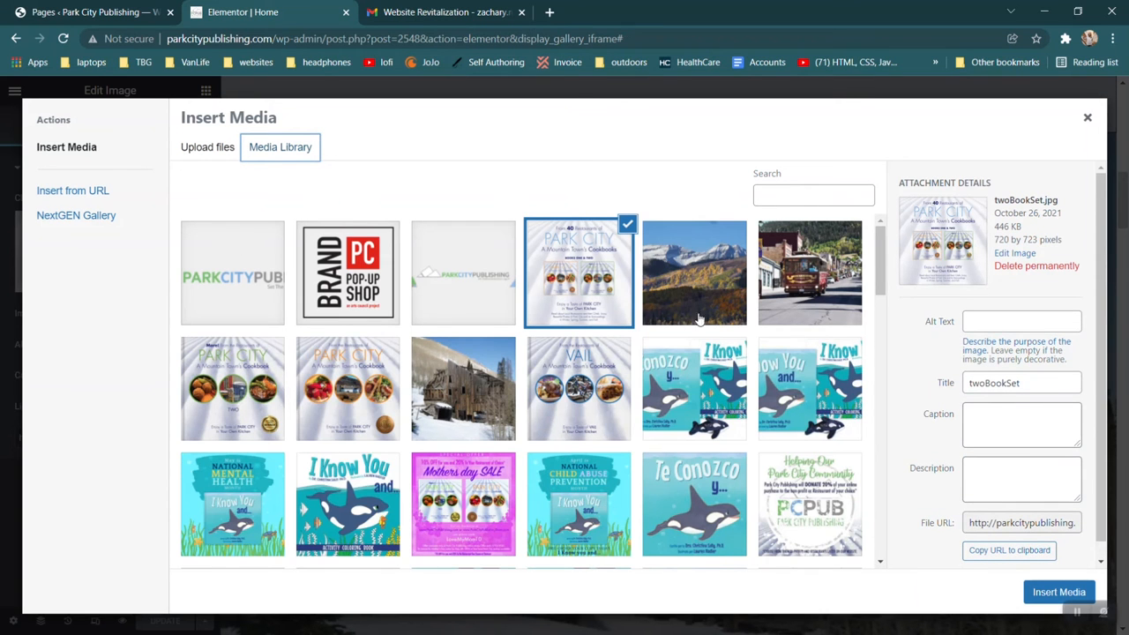
pyautogui.click(1086, 120)
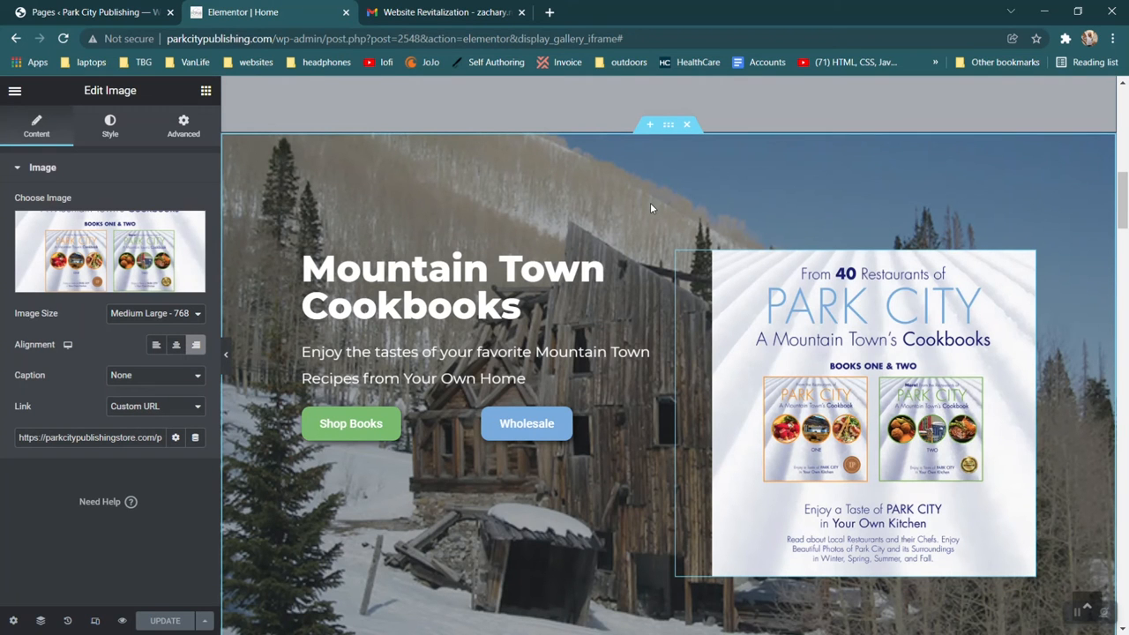
# - Open the Mountain Town Cookbooks section's background style settings, view the media picker for its background image, and close it without inserting anything
pyautogui.click(669, 125)
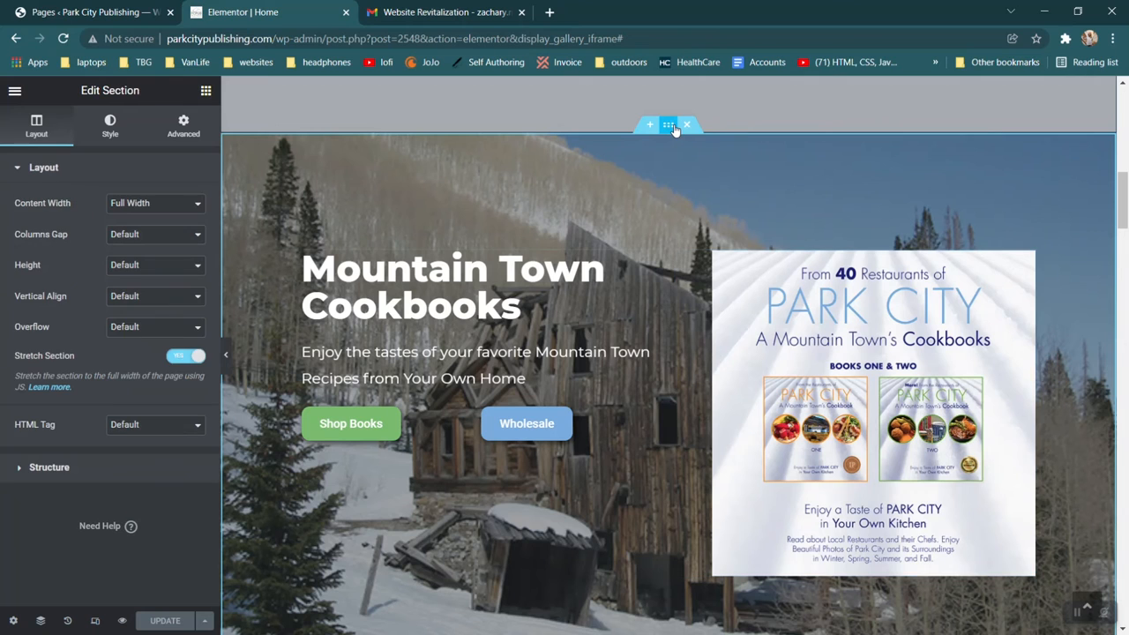
pyautogui.click(135, 132)
pyautogui.moveTo(133, 335)
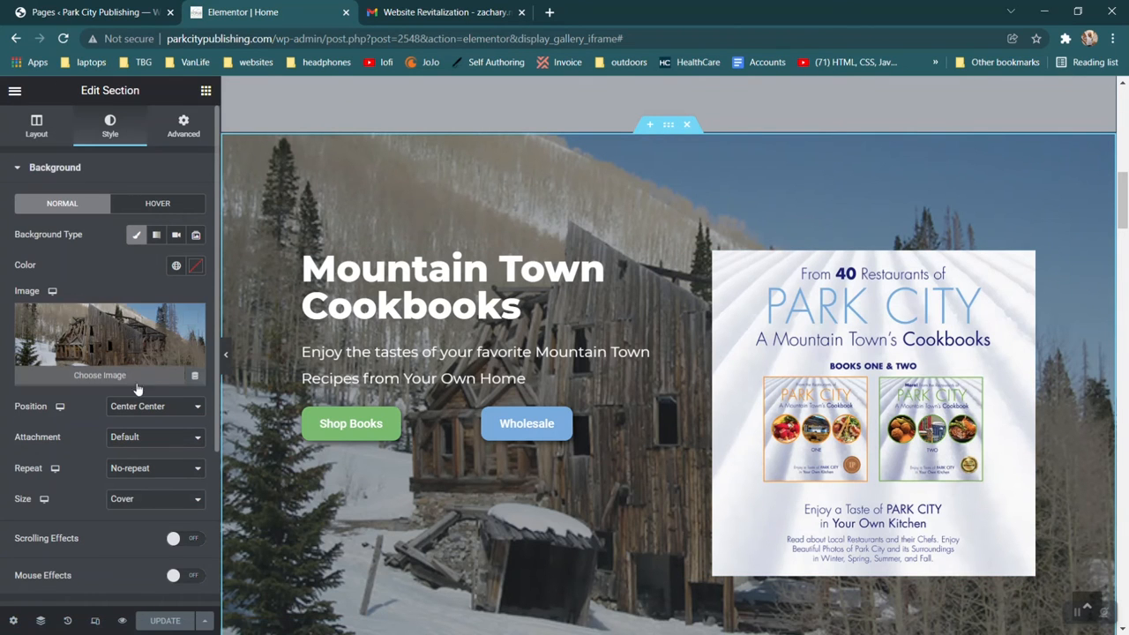
pyautogui.click(15, 169)
pyautogui.click(15, 169)
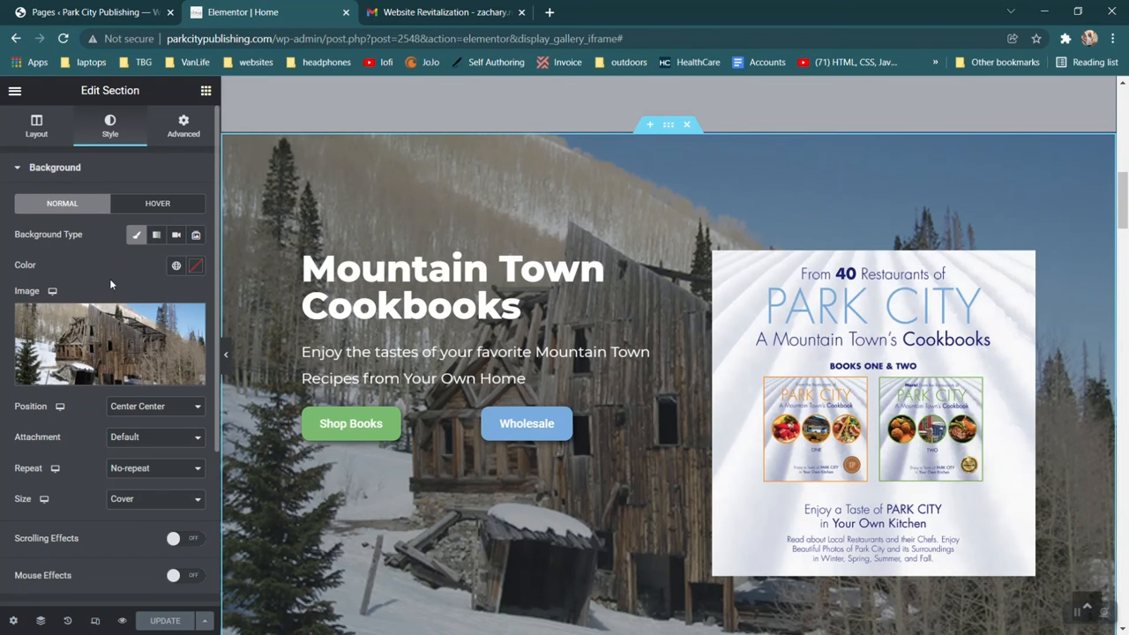
pyautogui.click(87, 350)
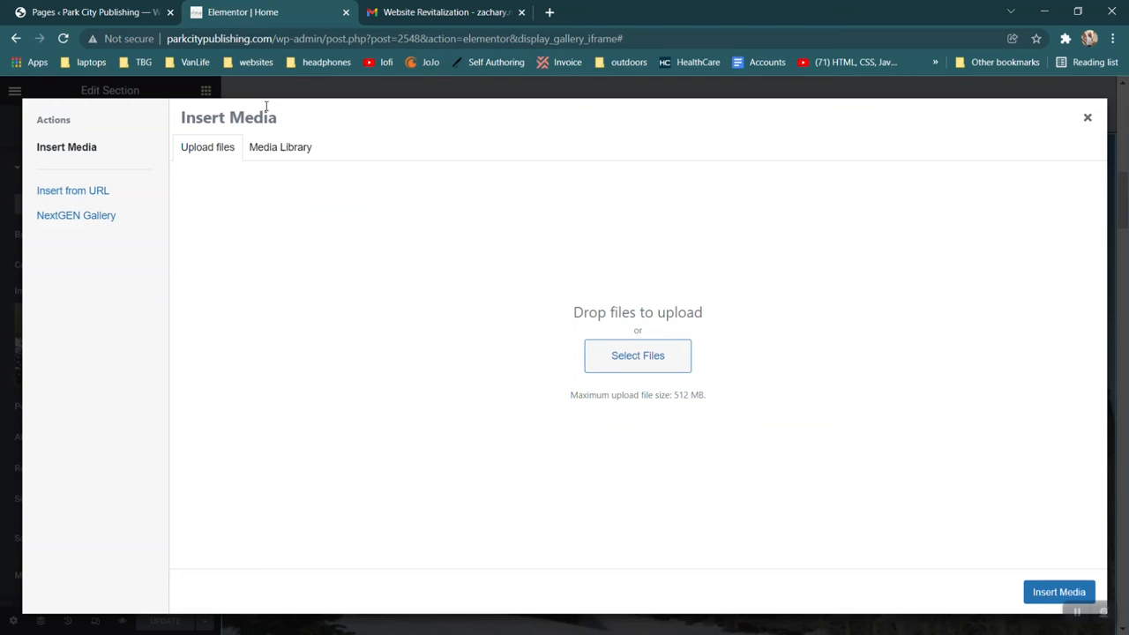
pyautogui.click(1072, 121)
# - Look over the page's sections down to the footer and close the empty new-section area above the hero
pyautogui.scroll(-6, 650, 345)
pyautogui.scroll(4, 628, 360)
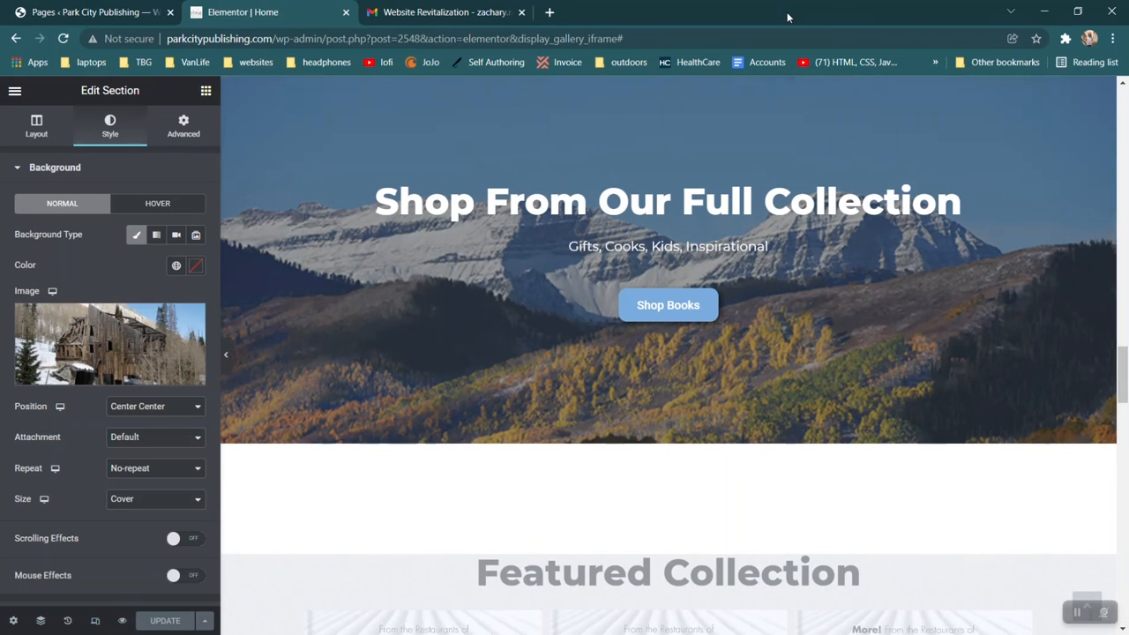
pyautogui.scroll(-6, 654, 318)
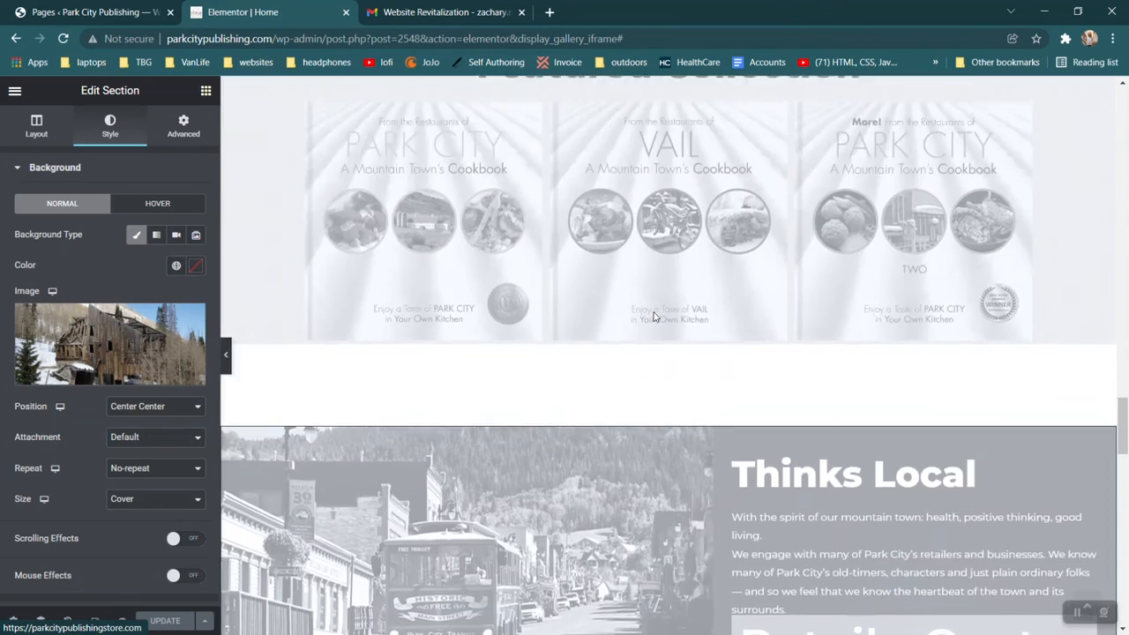
pyautogui.scroll(-10, 654, 318)
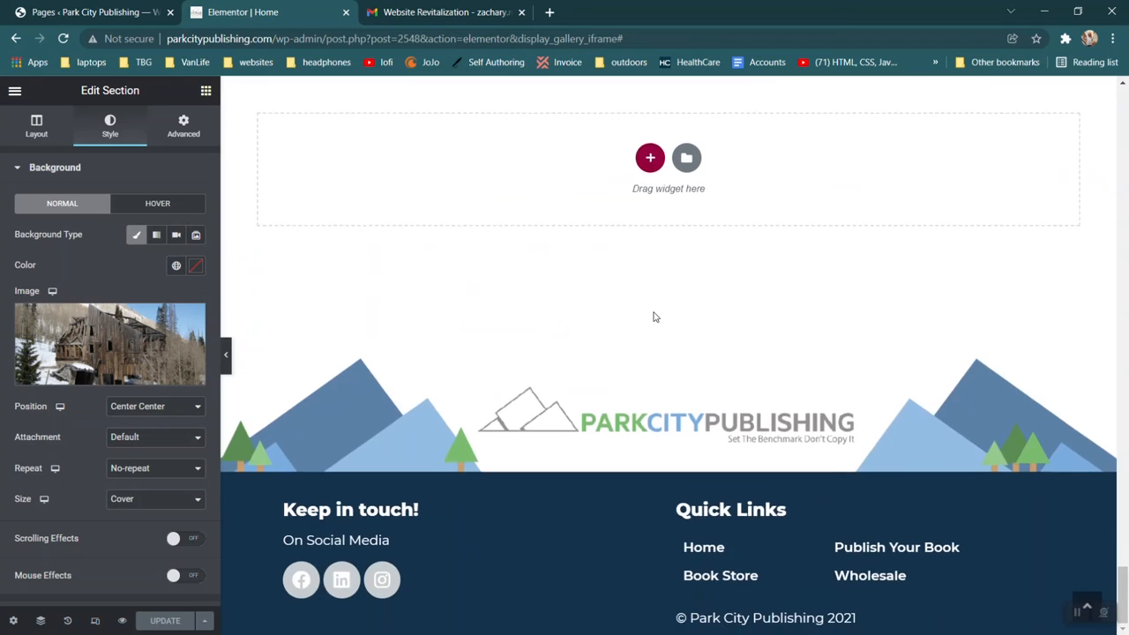
pyautogui.scroll(20, 654, 318)
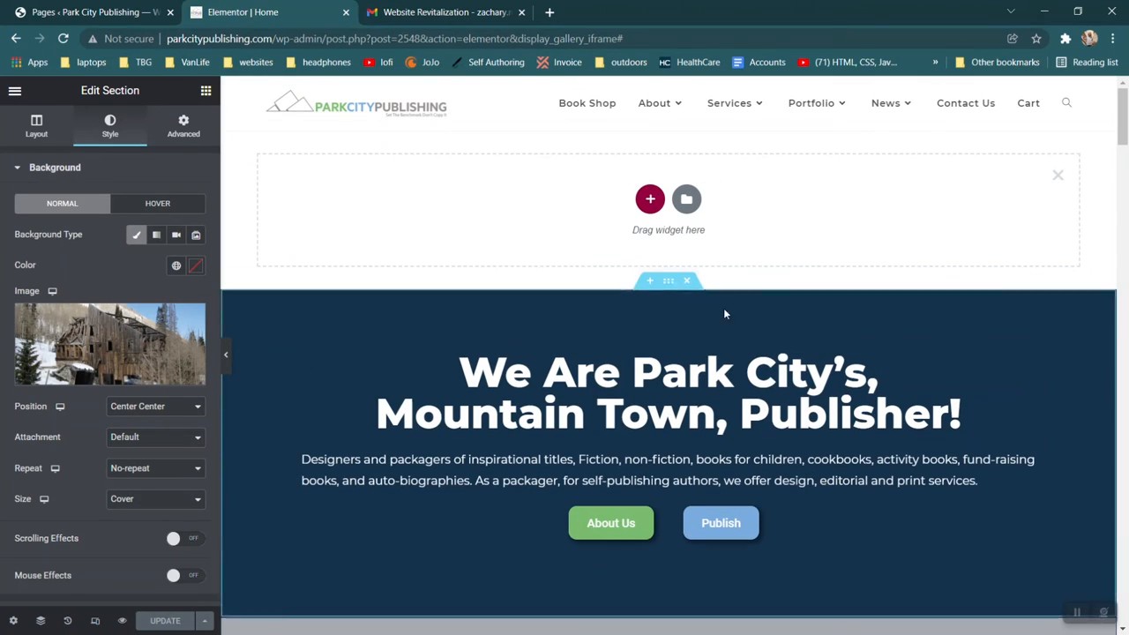
pyautogui.click(1058, 179)
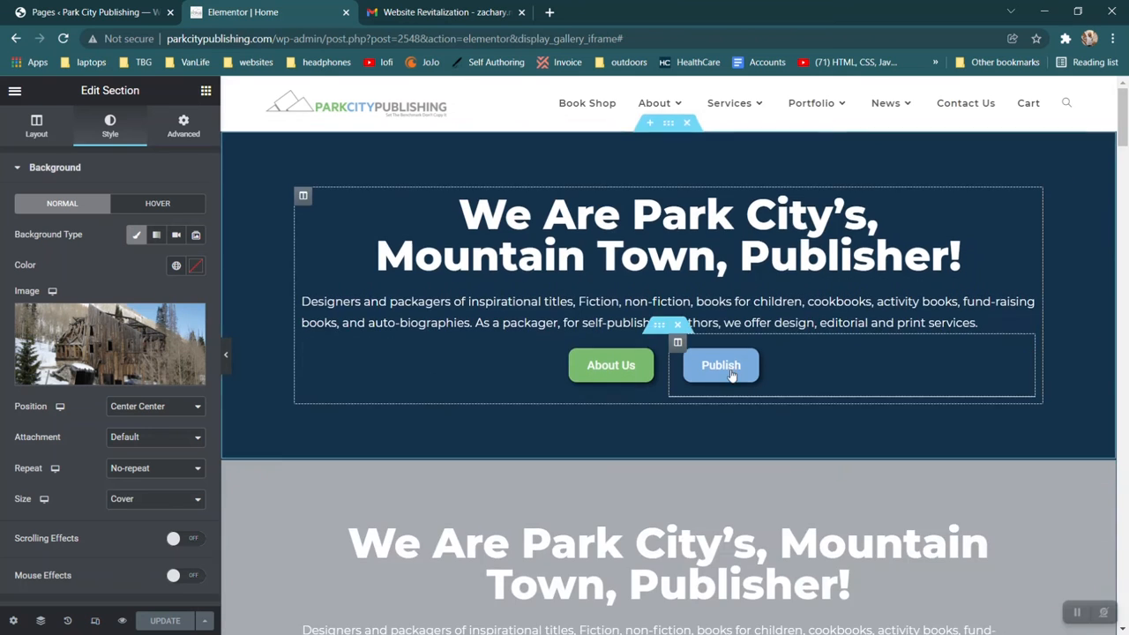
# - Open the template library for a new section above Mountain Town Cookbooks and view its Blocks, Pages and My Templates collections
pyautogui.scroll(-10, 731, 371)
pyautogui.scroll(3, 730, 374)
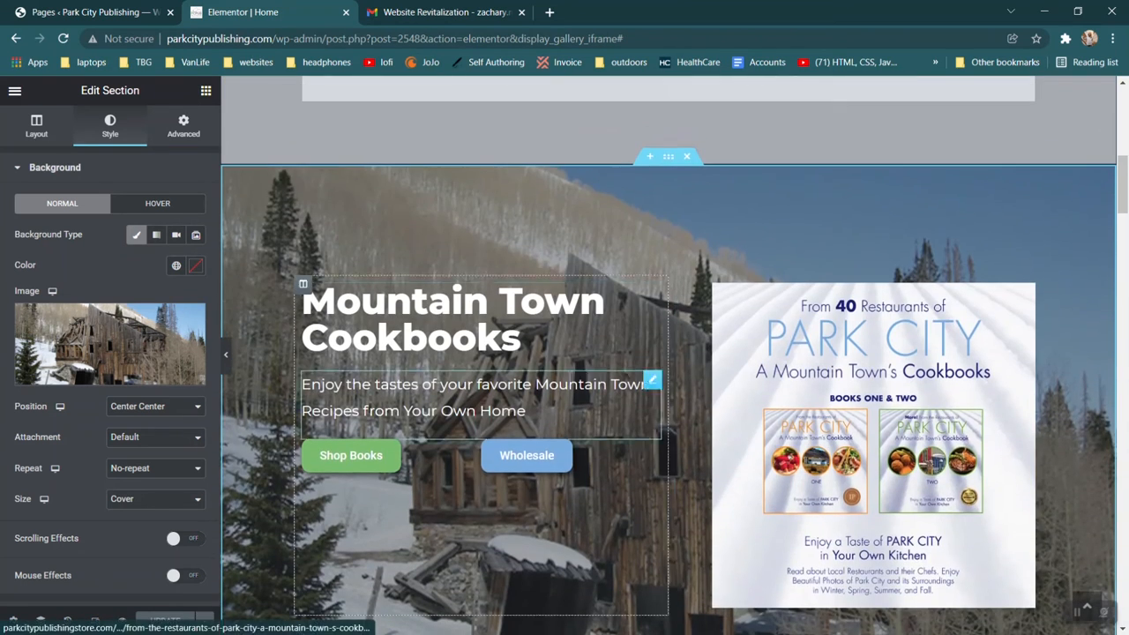
pyautogui.scroll(5, 496, 235)
pyautogui.scroll(2, 497, 231)
pyautogui.scroll(-4, 520, 235)
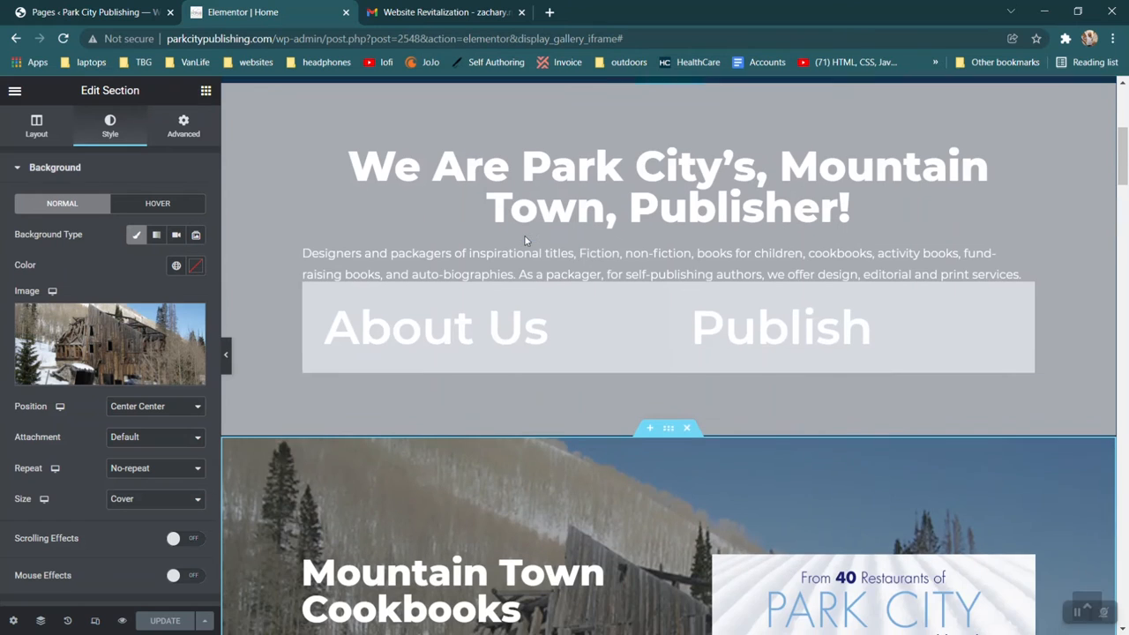
pyautogui.click(649, 423)
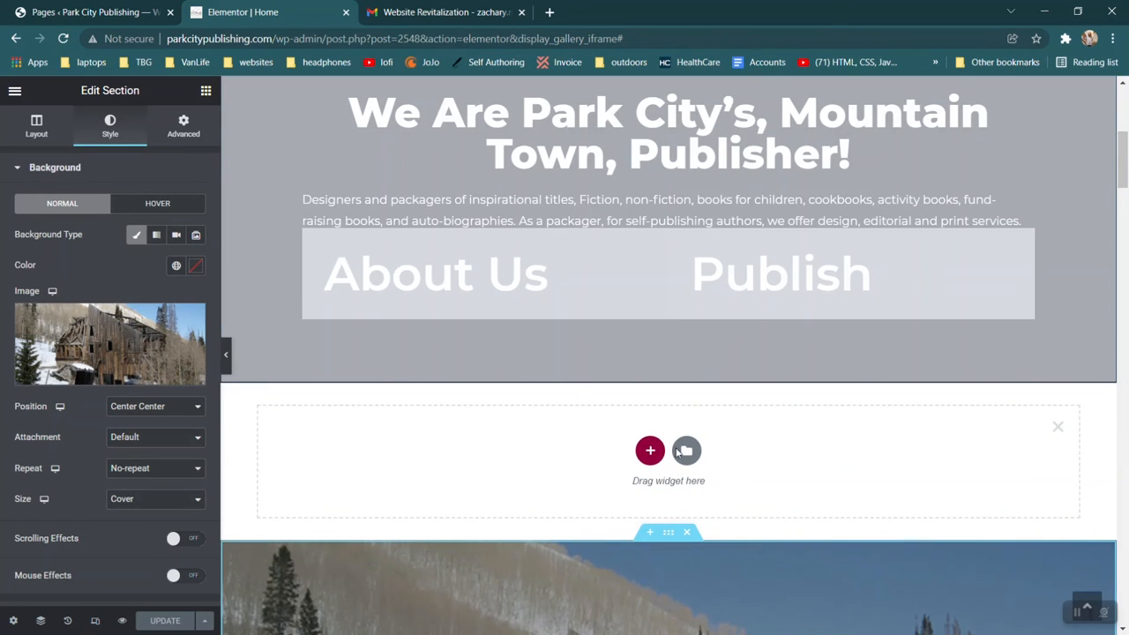
pyautogui.click(684, 447)
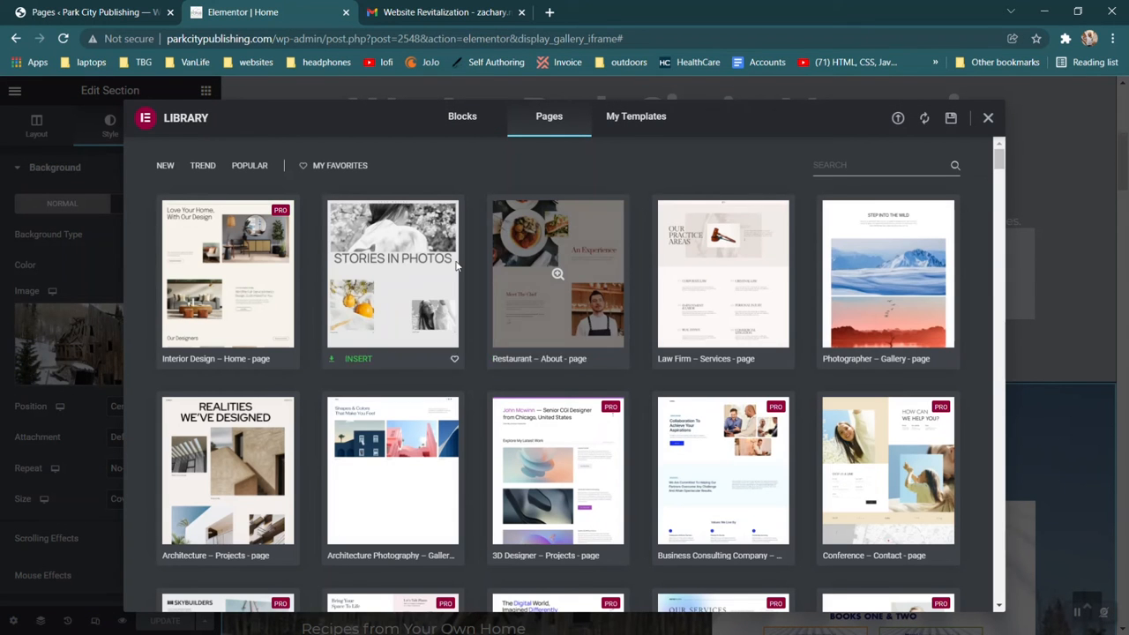
pyautogui.click(476, 116)
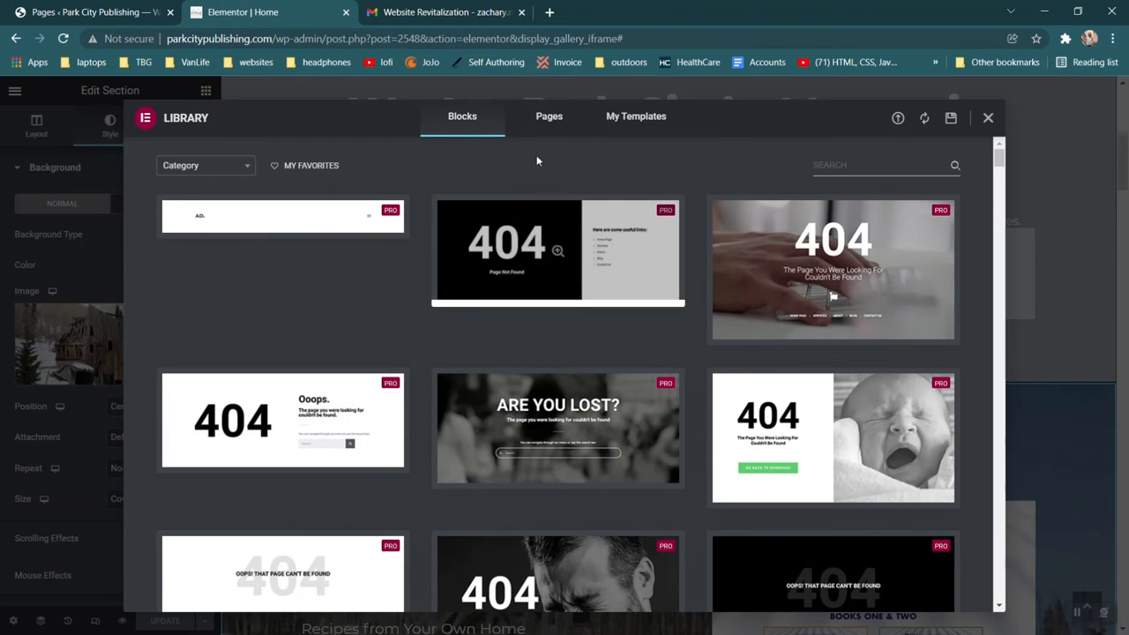
pyautogui.click(555, 124)
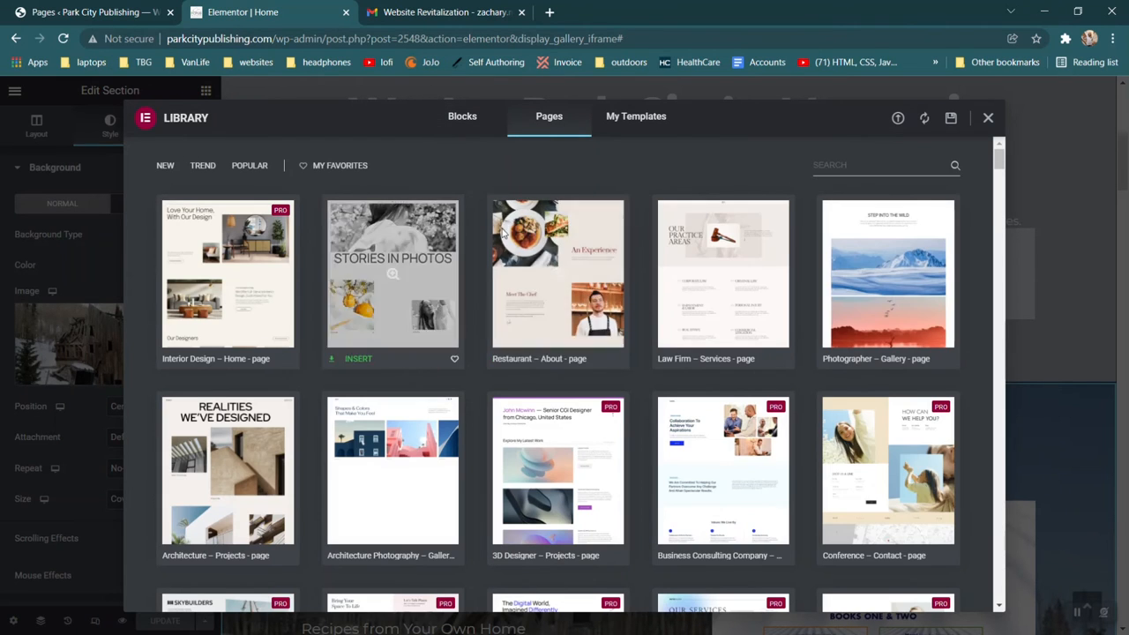
pyautogui.click(644, 121)
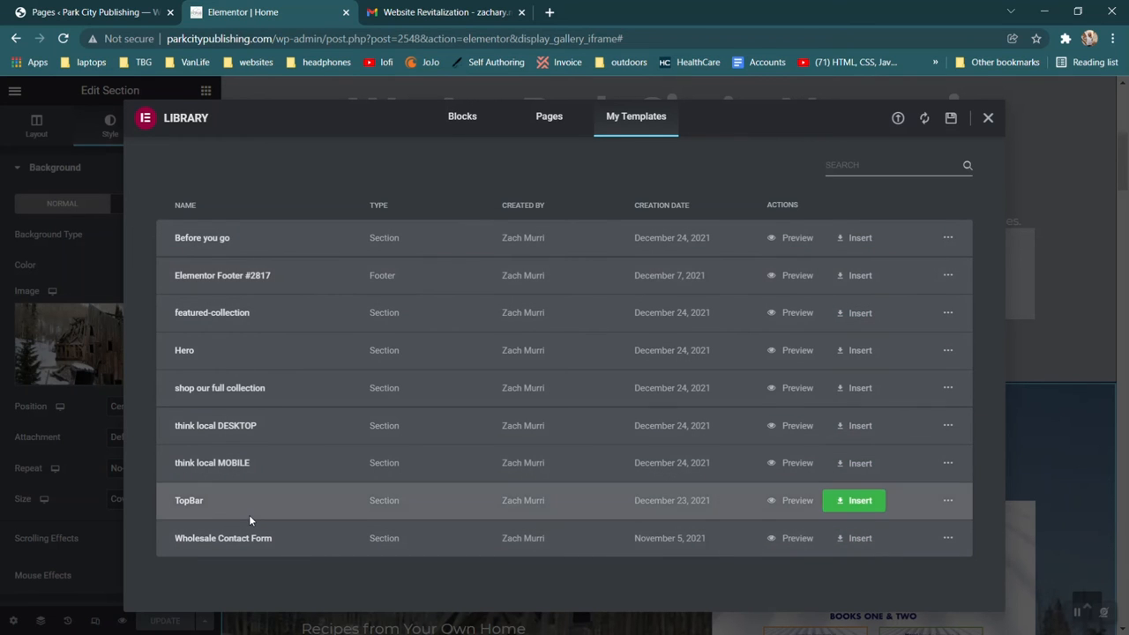
# - Insert the "Before you go" template above Mountain Town Cookbooks without importing its document settings, and delete the inserted section
pyautogui.click(860, 243)
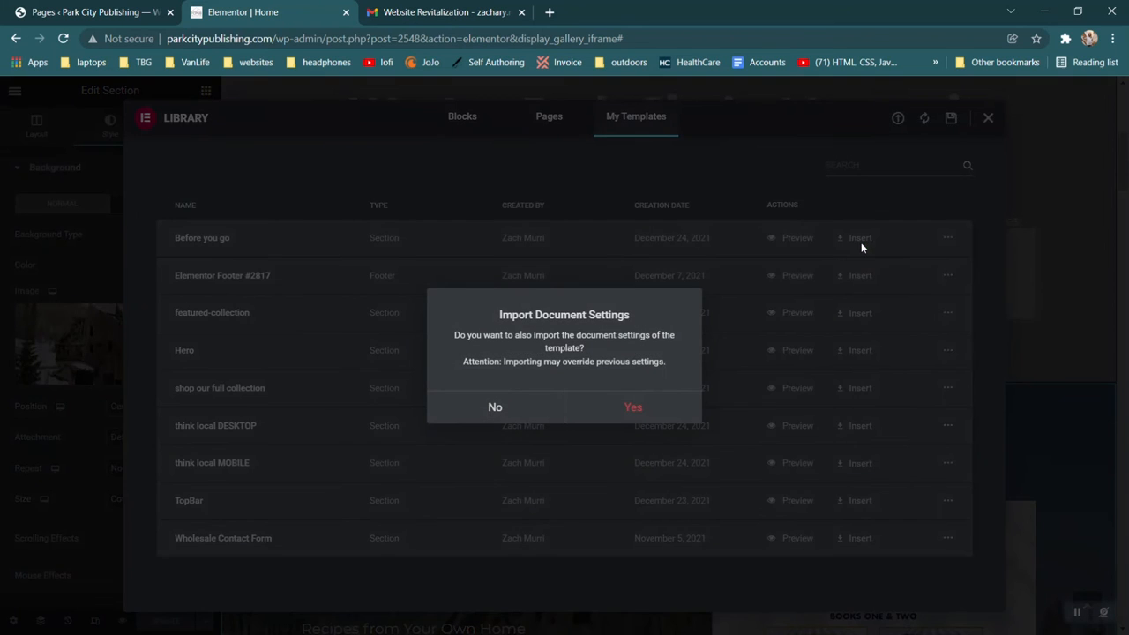
pyautogui.click(530, 405)
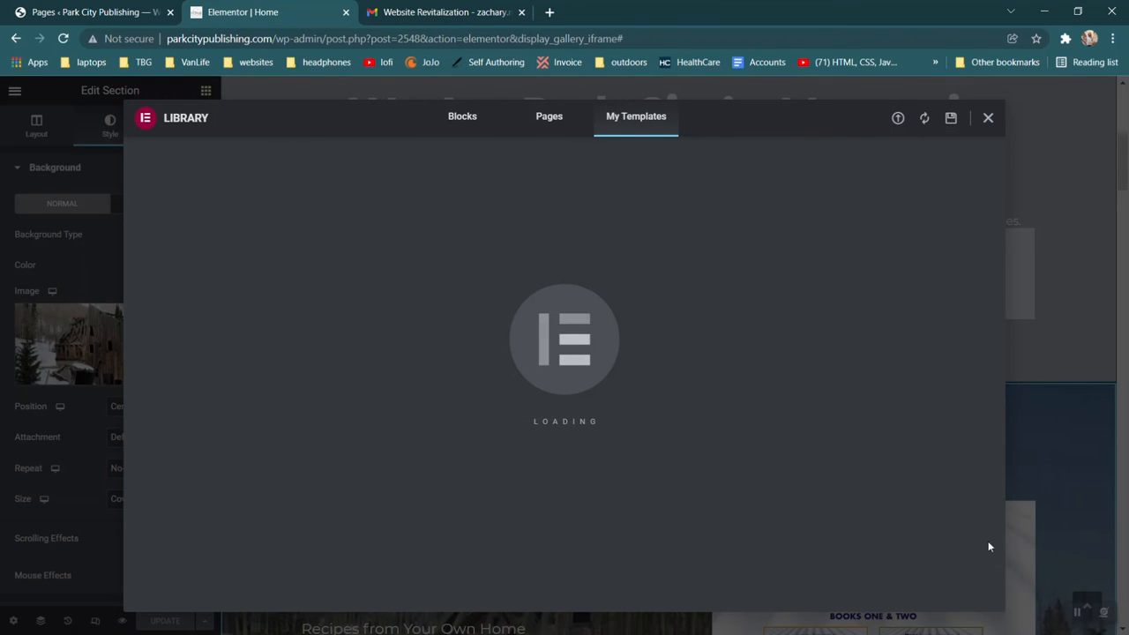
pyautogui.scroll(-3, 691, 521)
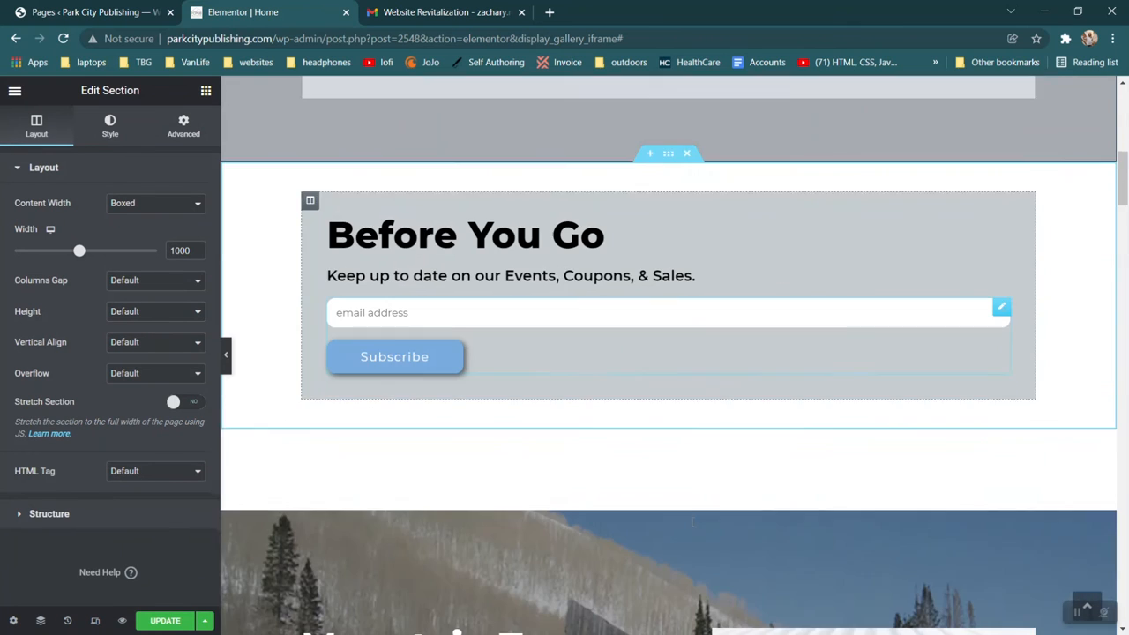
pyautogui.scroll(1, 690, 521)
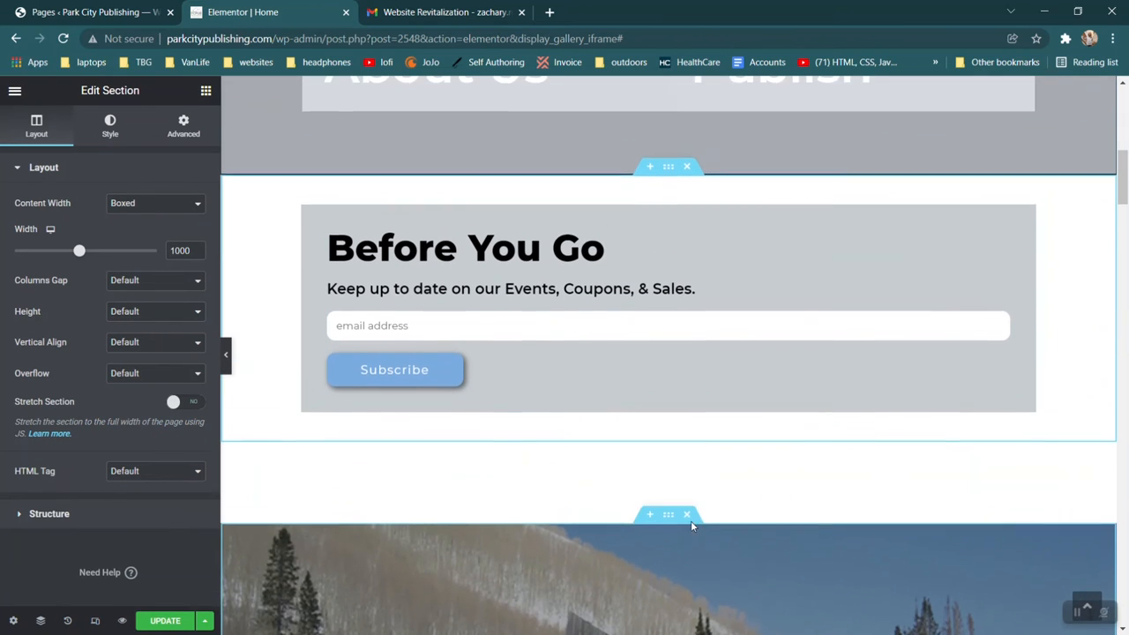
pyautogui.click(686, 167)
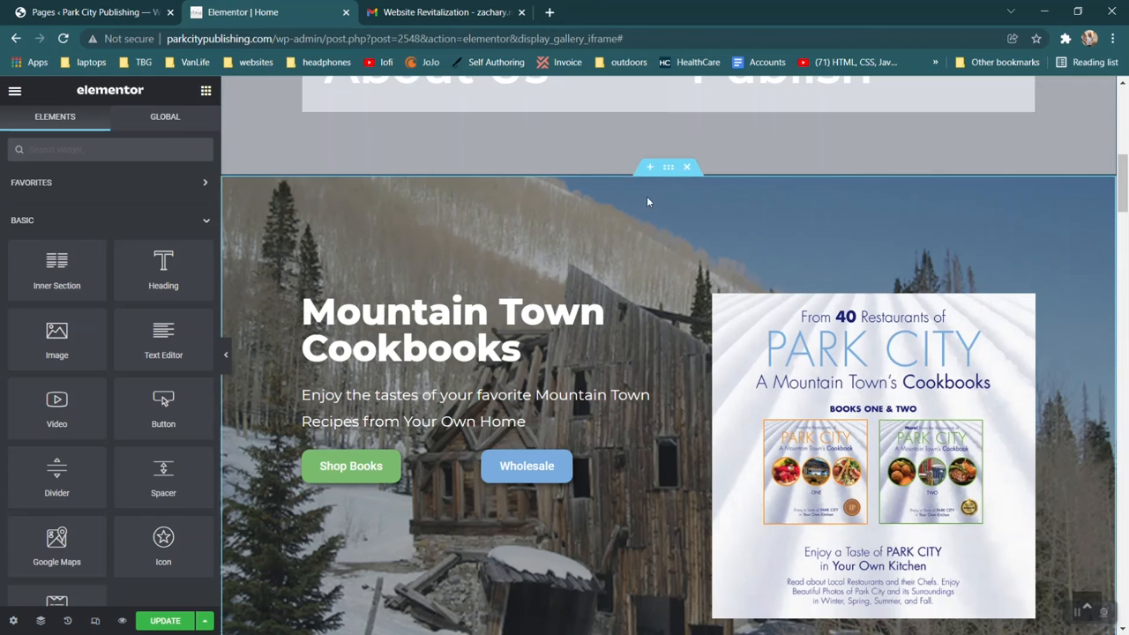
# - Add a new section with three equal columns directly above the Mountain Town Cookbooks section
pyautogui.click(649, 167)
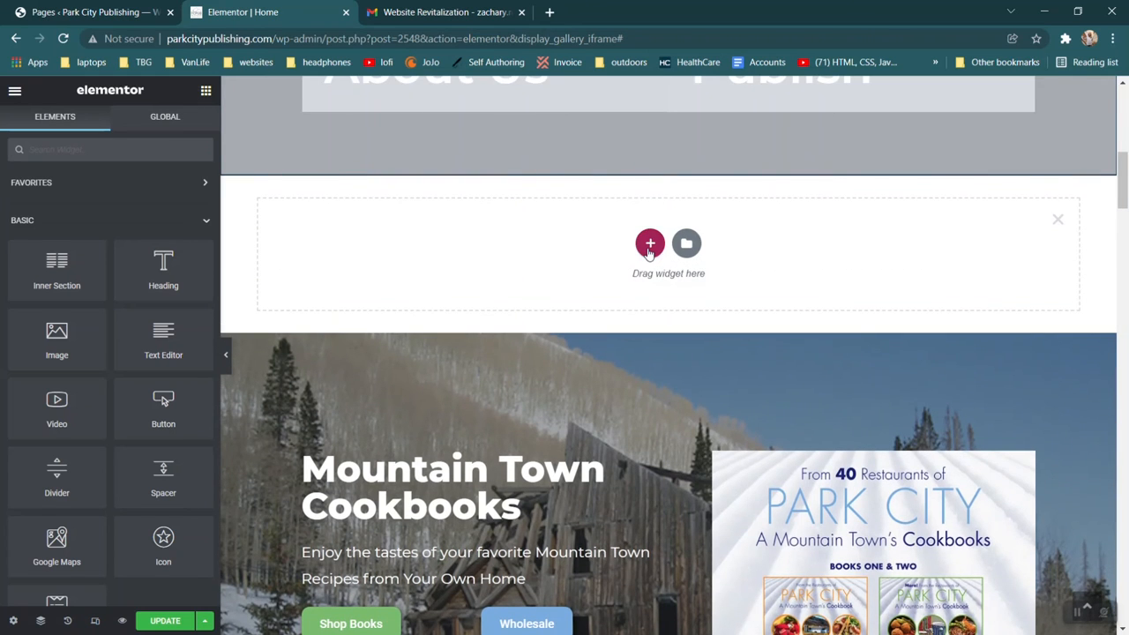
pyautogui.click(649, 251)
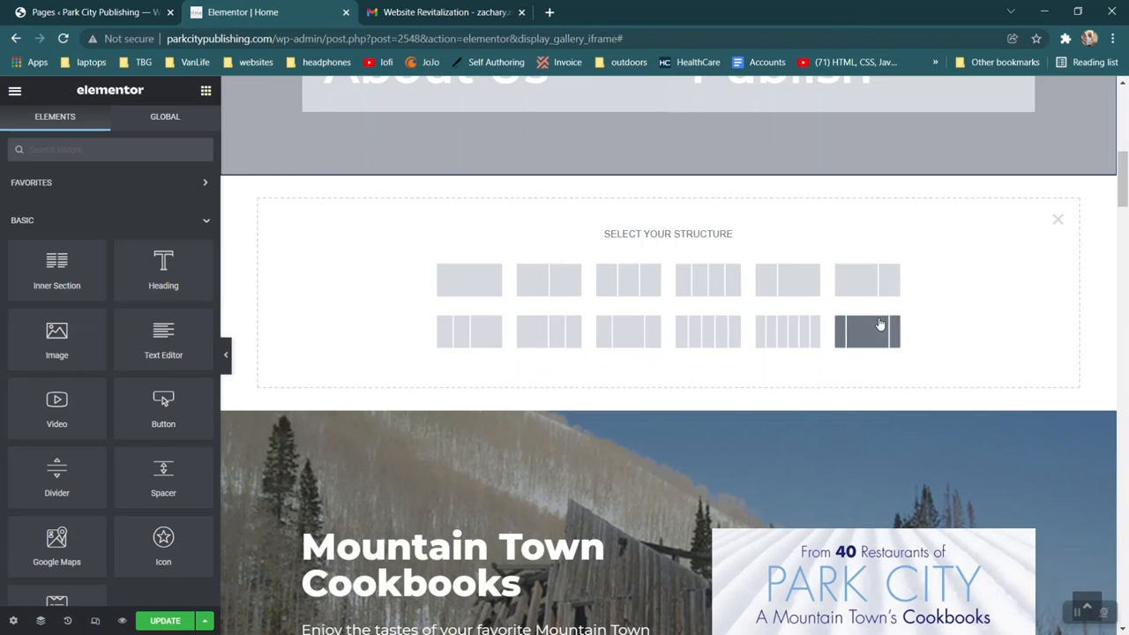
pyautogui.click(632, 291)
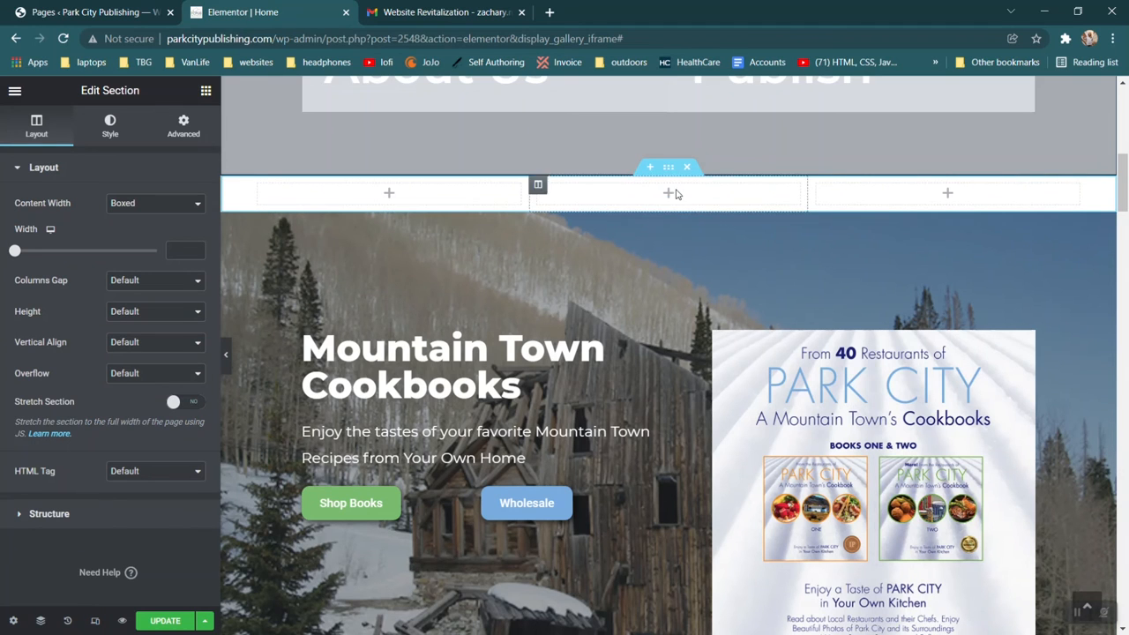
# - Place an Inner Section widget in the new section's first column and a Video widget in its middle column
pyautogui.click(207, 92)
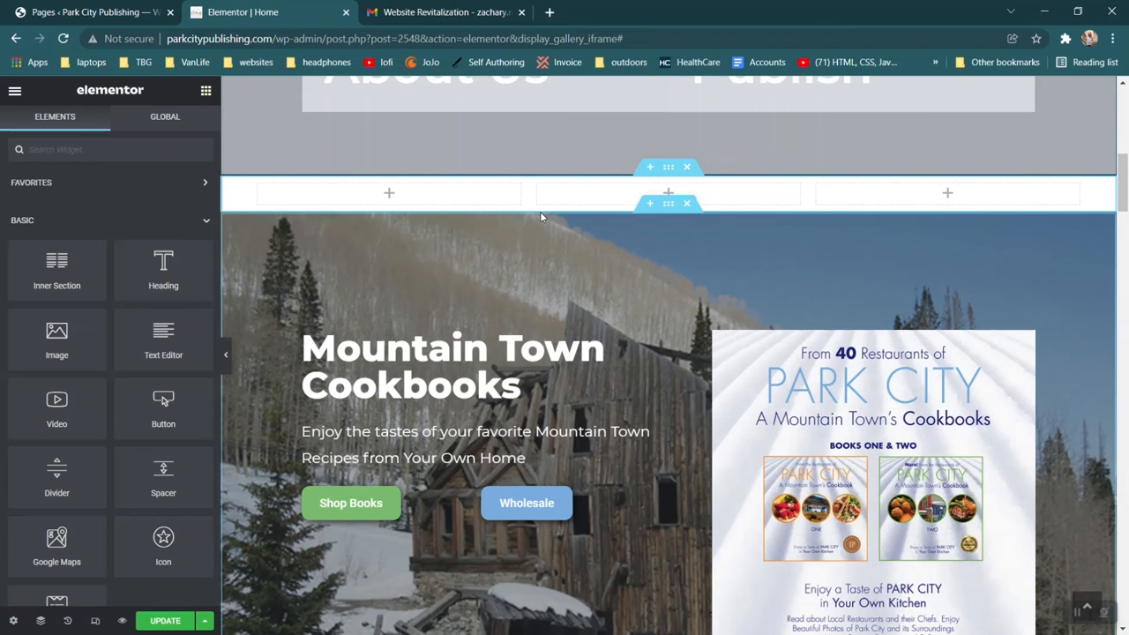
pyautogui.click(13, 92)
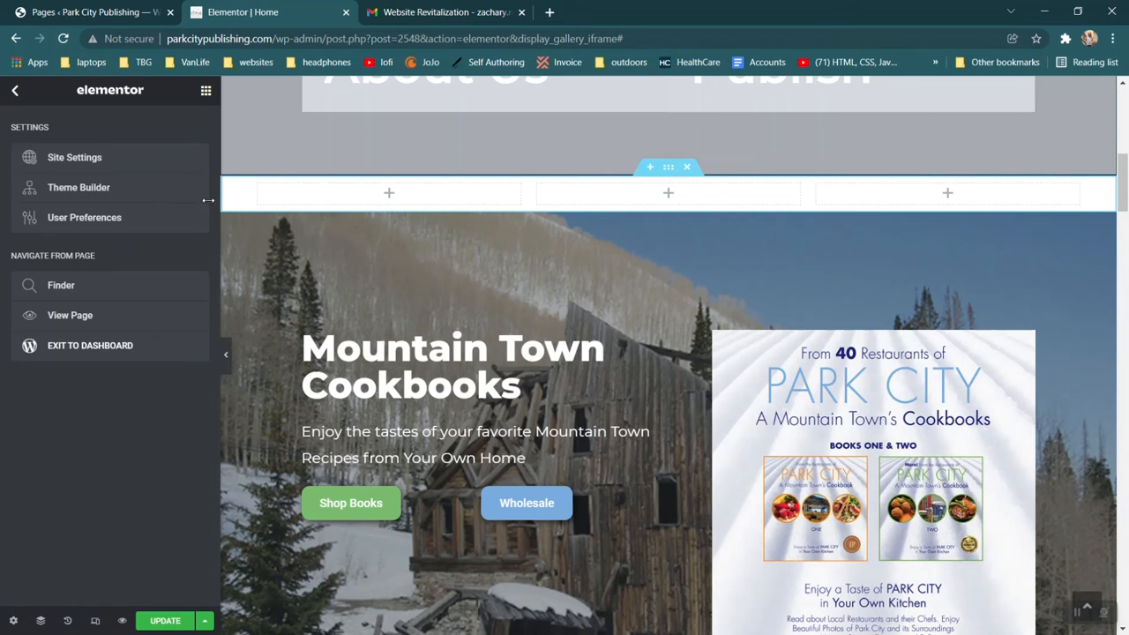
pyautogui.click(204, 94)
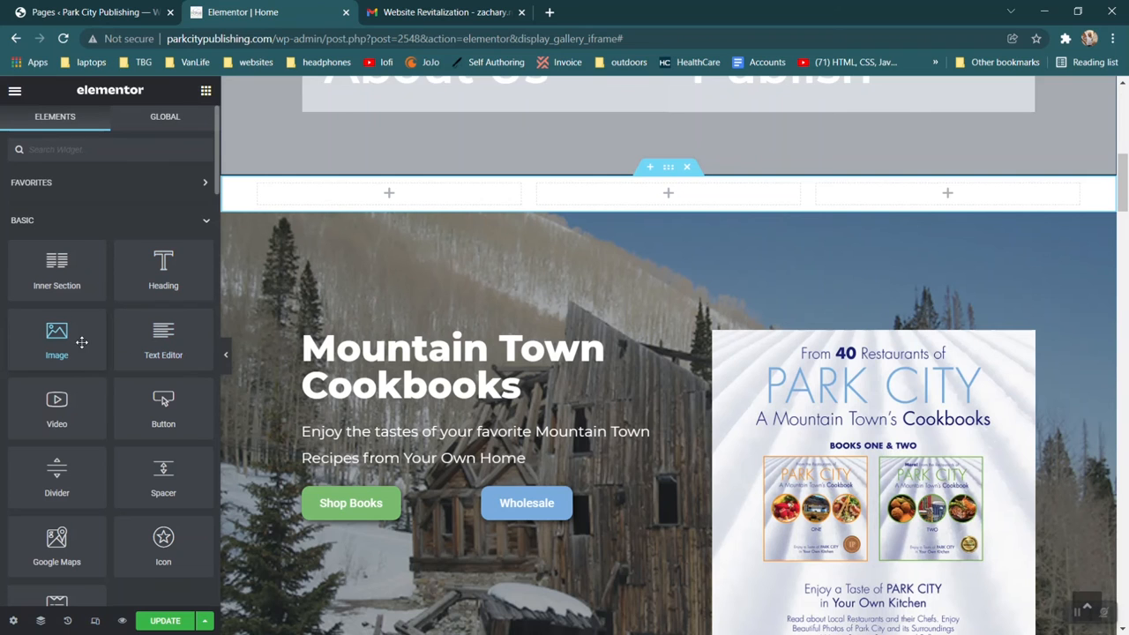
pyautogui.moveTo(61, 265); pyautogui.dragTo(399, 193)
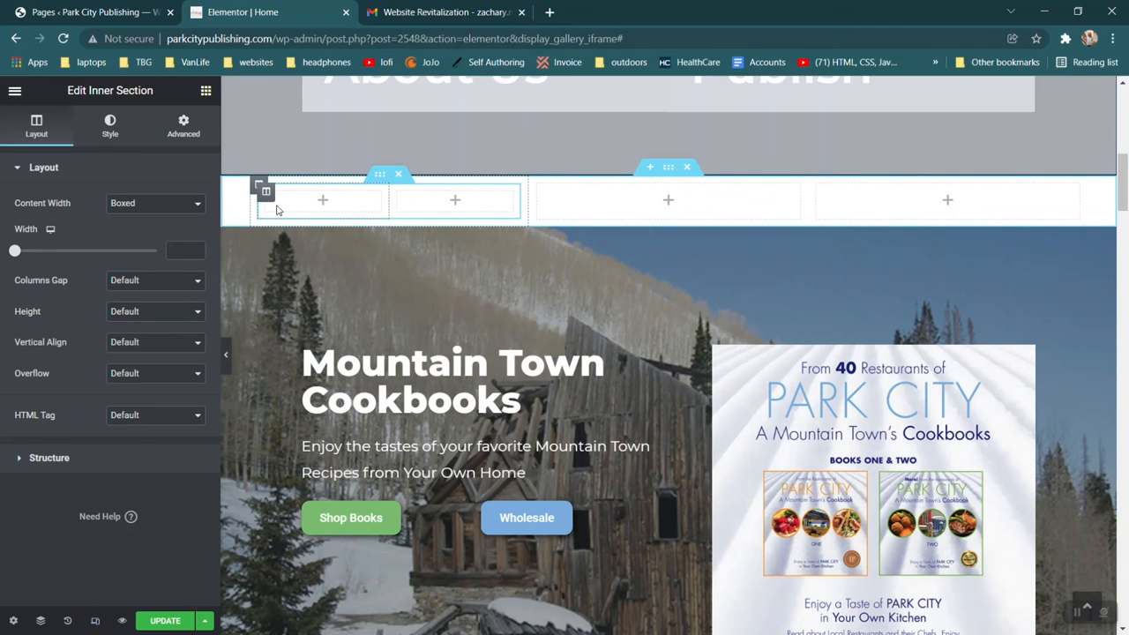
pyautogui.click(205, 90)
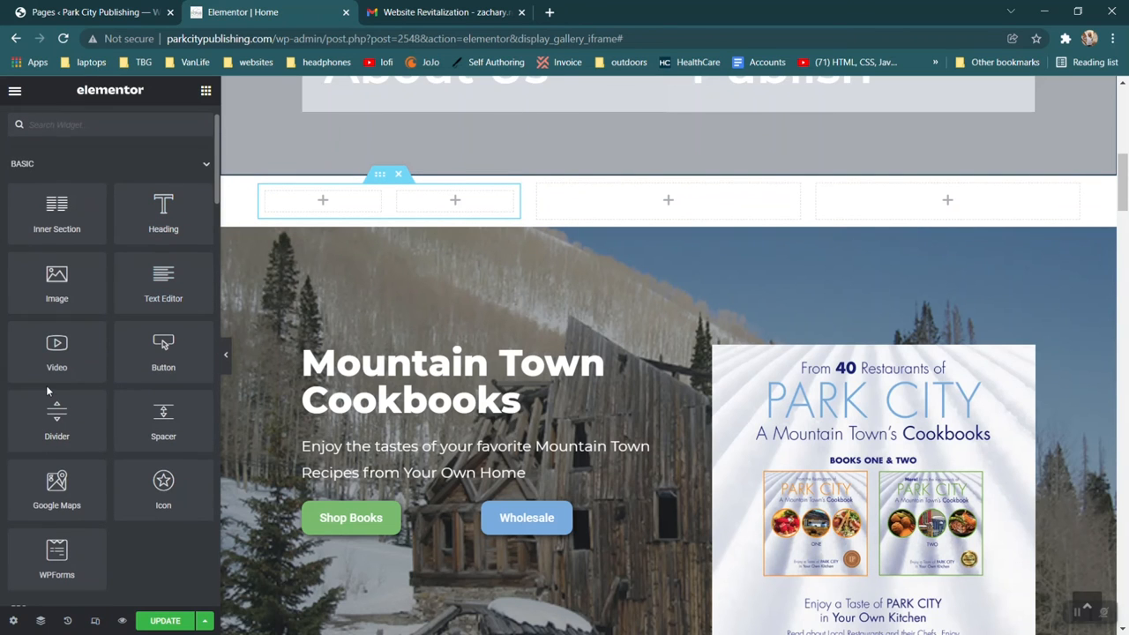
pyautogui.moveTo(56, 350); pyautogui.dragTo(644, 201)
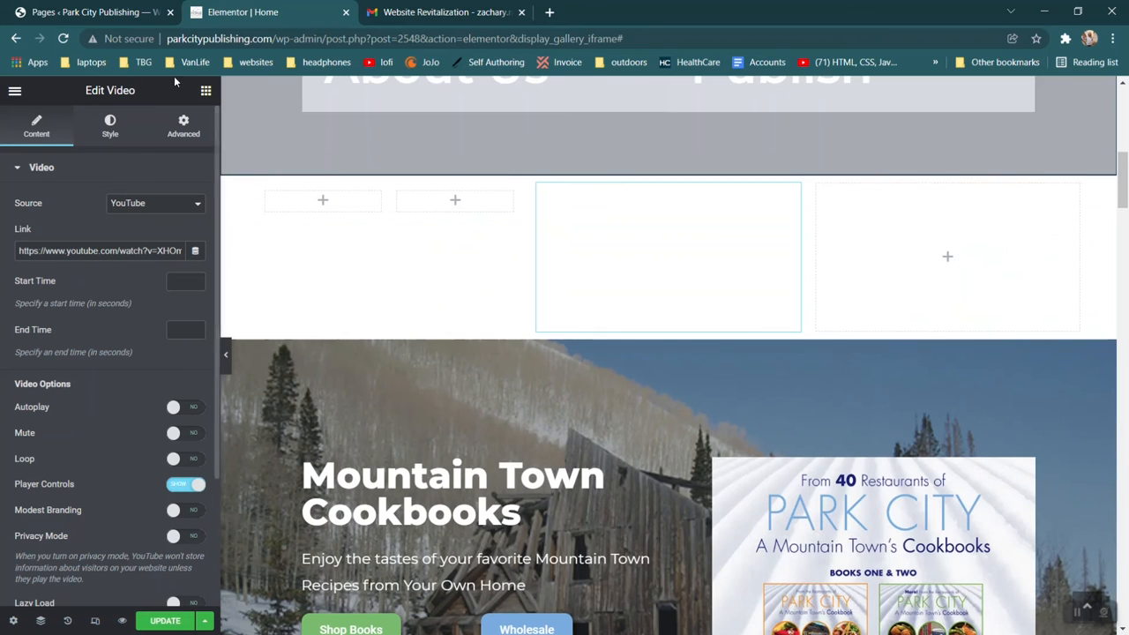
# - Look through the available Basic and Pro widgets and delete the three-column section containing the video
pyautogui.click(205, 91)
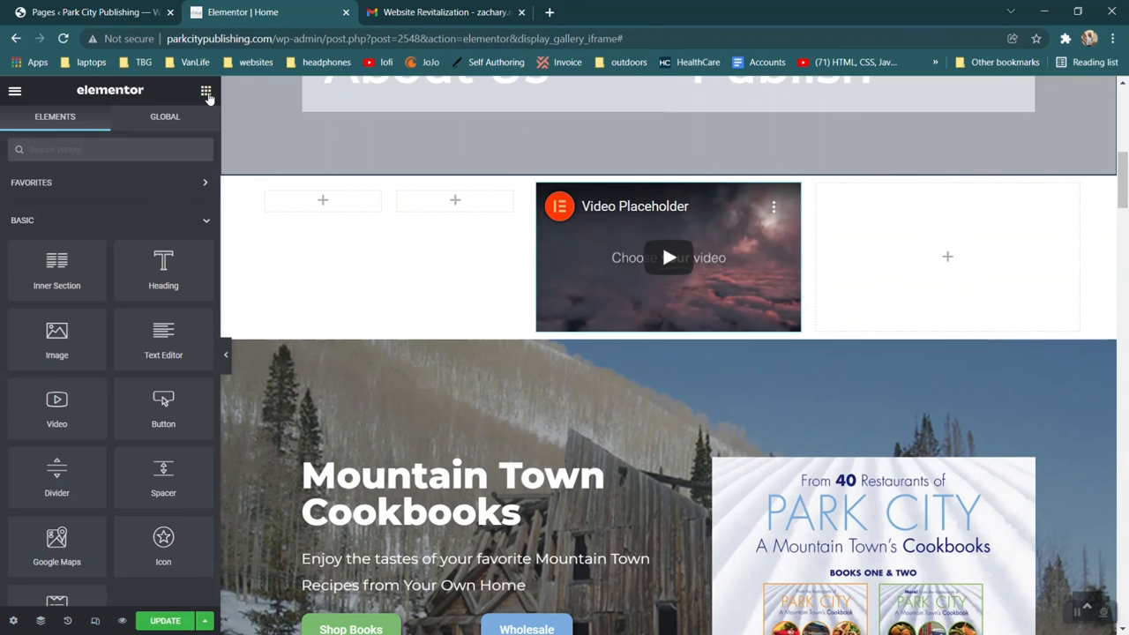
pyautogui.scroll(-3, 136, 423)
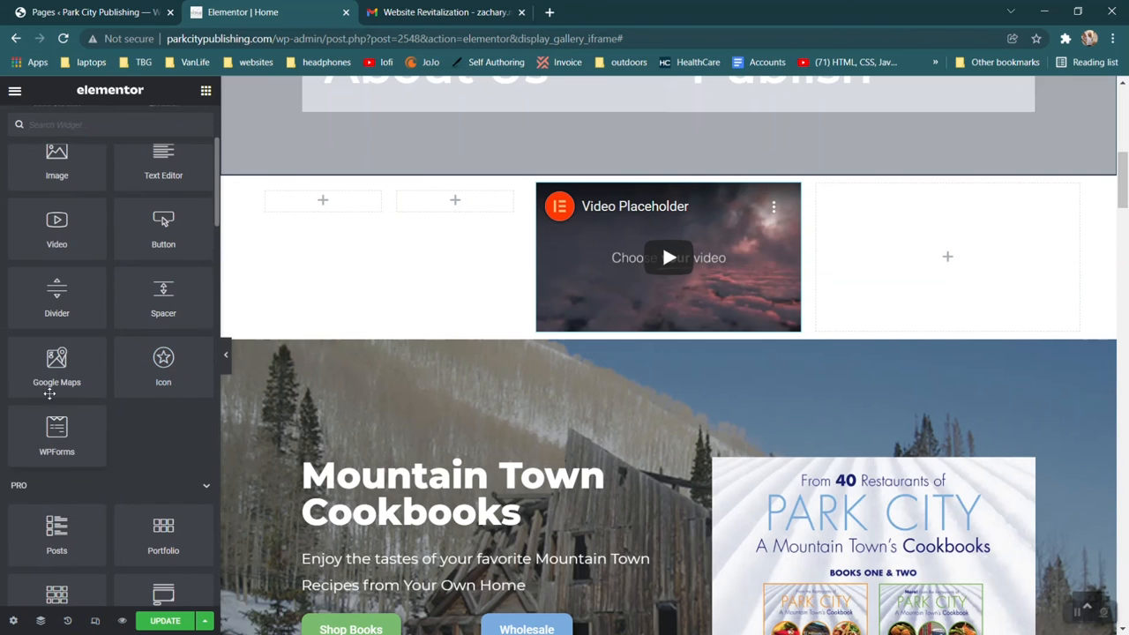
pyautogui.scroll(-12, 132, 407)
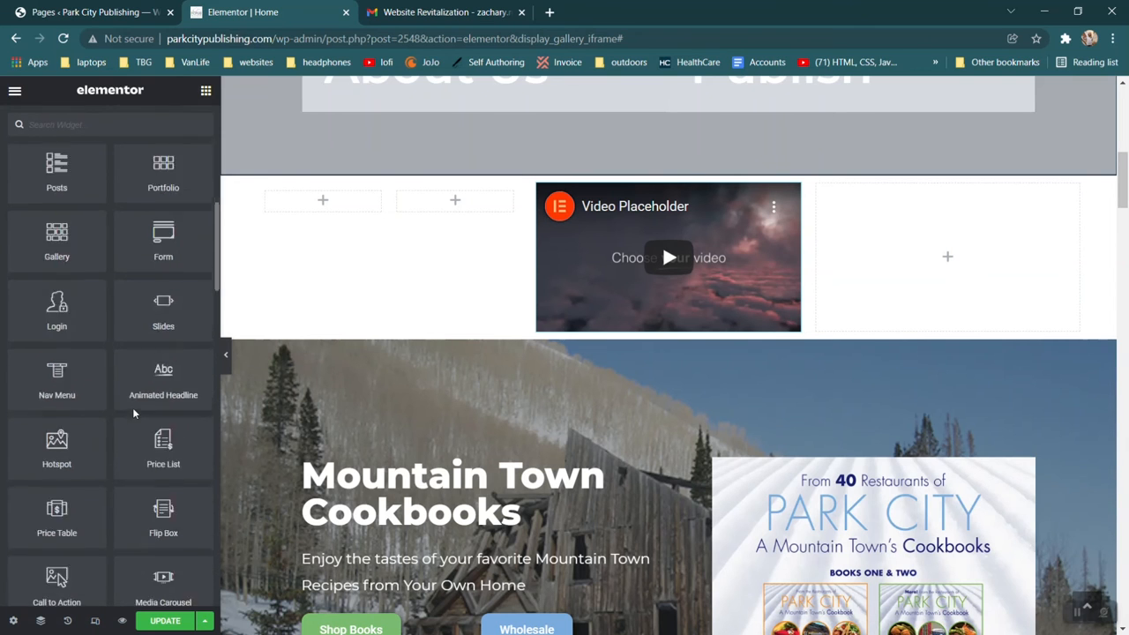
pyautogui.scroll(15, 132, 407)
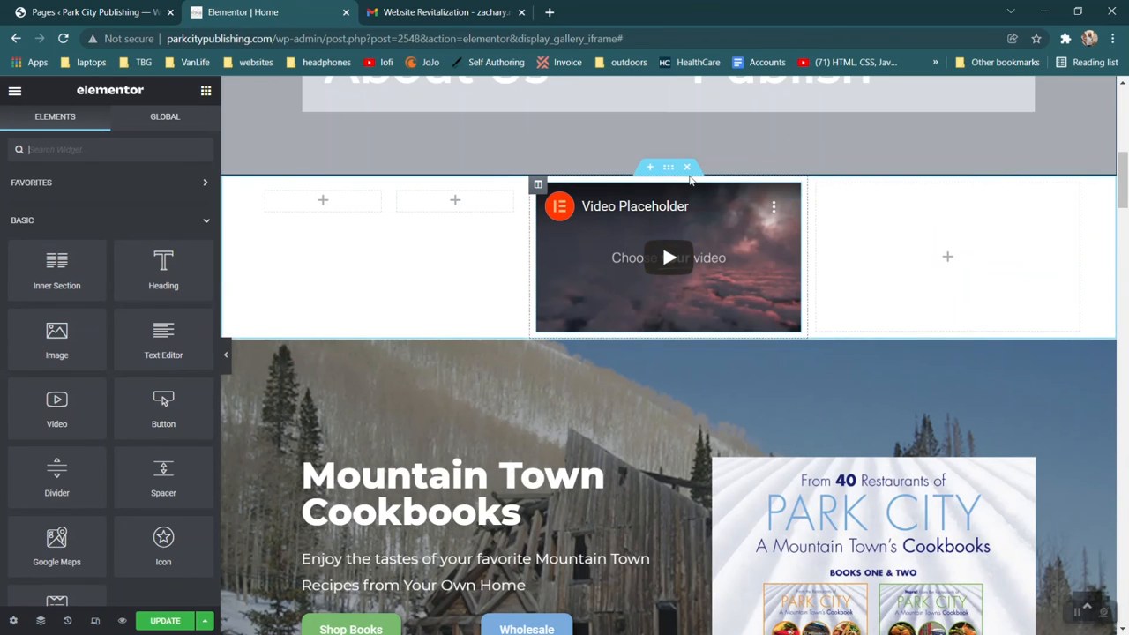
pyautogui.click(686, 167)
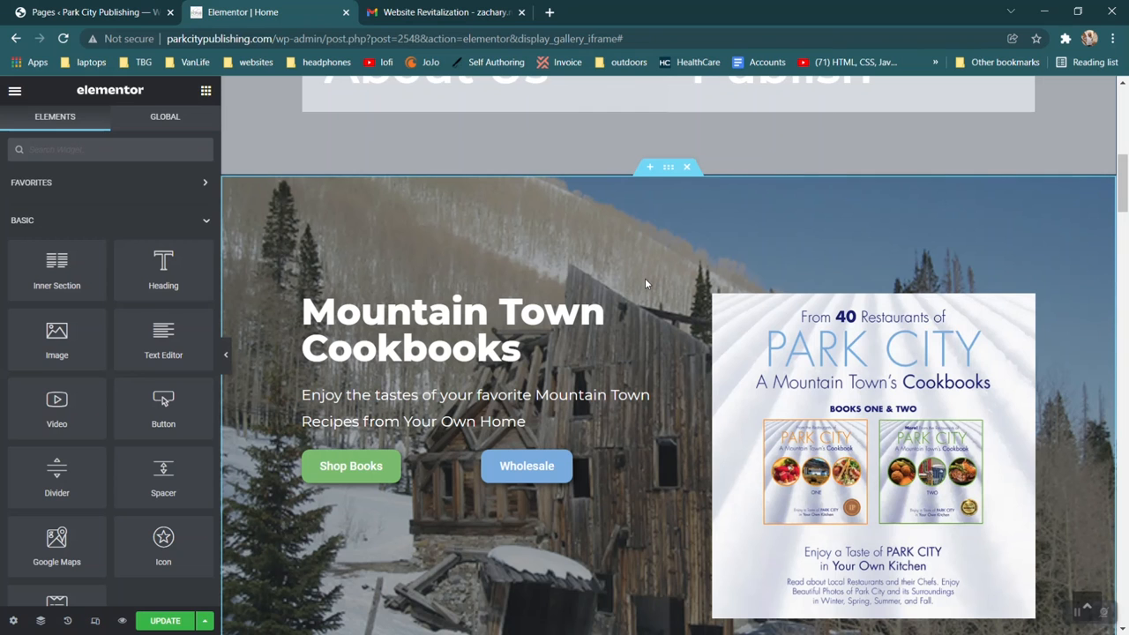
# - Open the settings of the dark blue hero section at the page top and show its background style options
pyautogui.scroll(-1, 644, 278)
pyautogui.scroll(8, 645, 278)
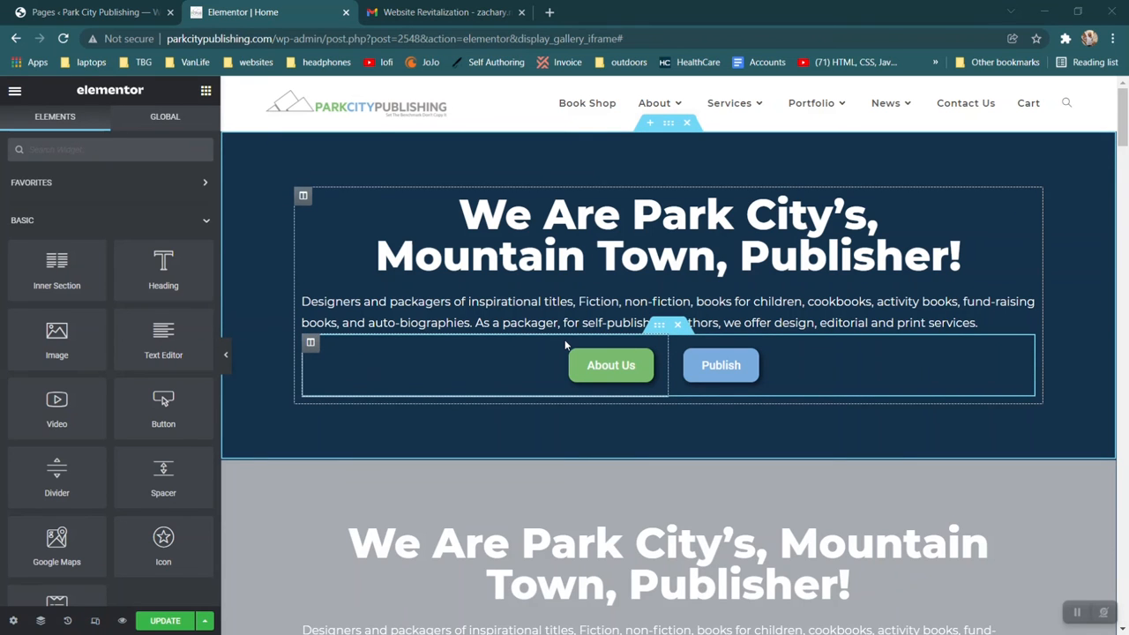
pyautogui.scroll(-3, 566, 345)
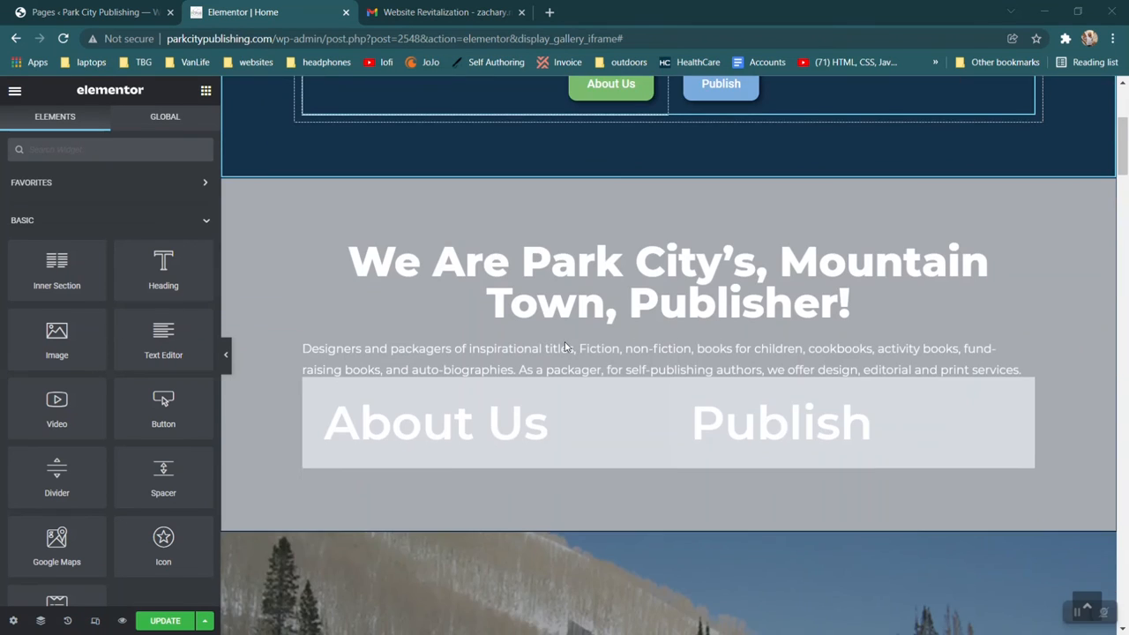
pyautogui.scroll(4, 544, 498)
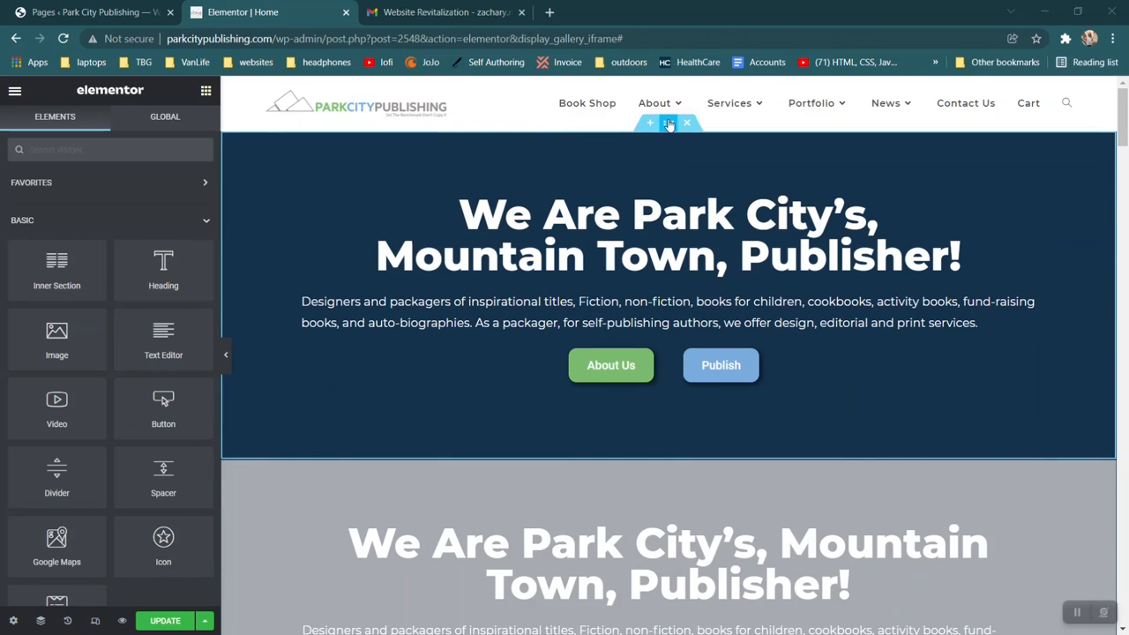
pyautogui.click(669, 124)
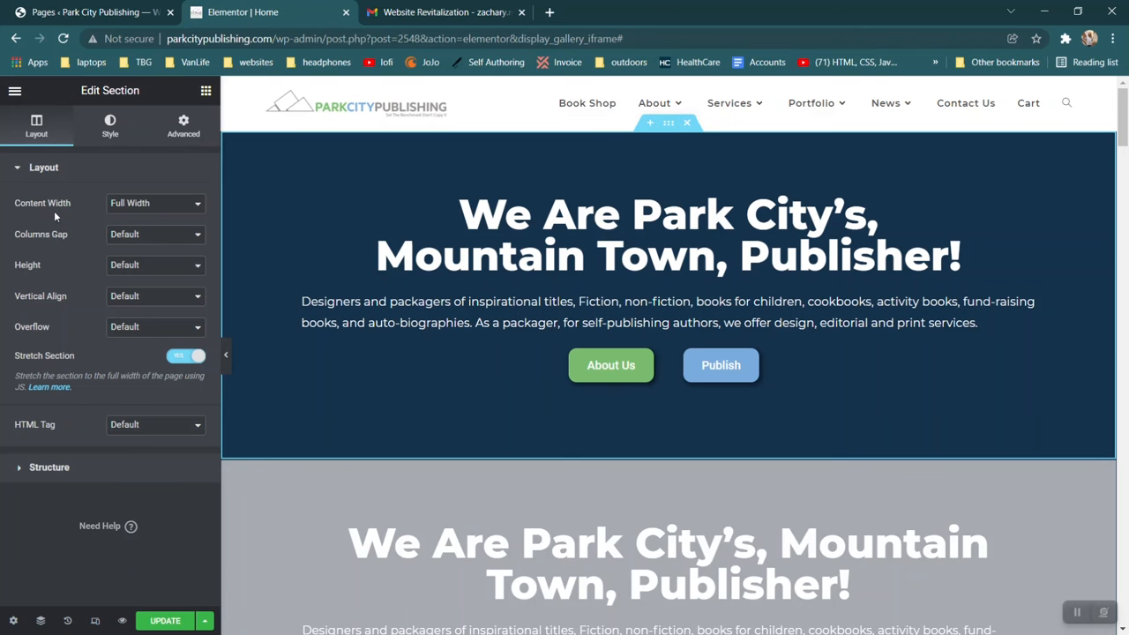
pyautogui.click(126, 123)
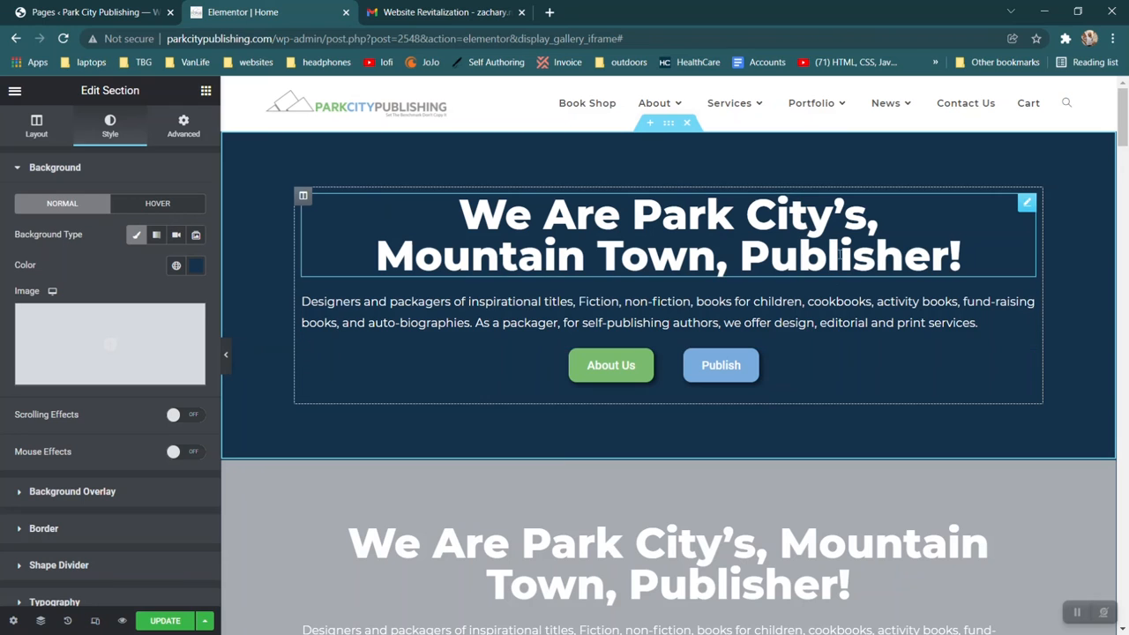
# - Try centre and right alignment for the hero heading at mobile size, and return it to left alignment
pyautogui.click(1025, 214)
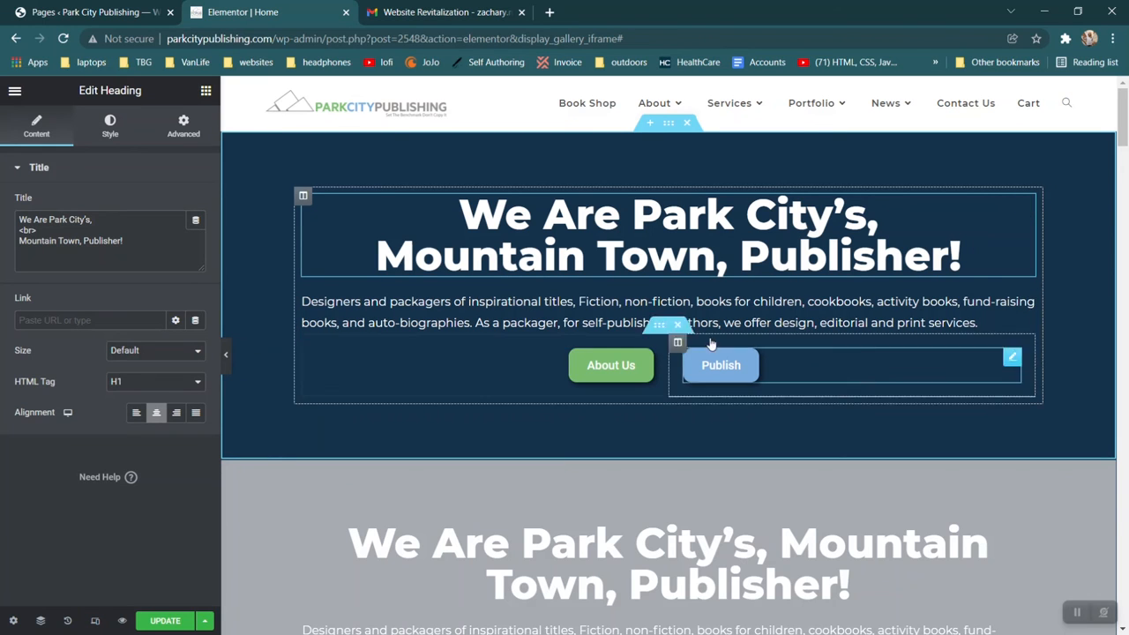
pyautogui.click(64, 417)
pyautogui.click(66, 449)
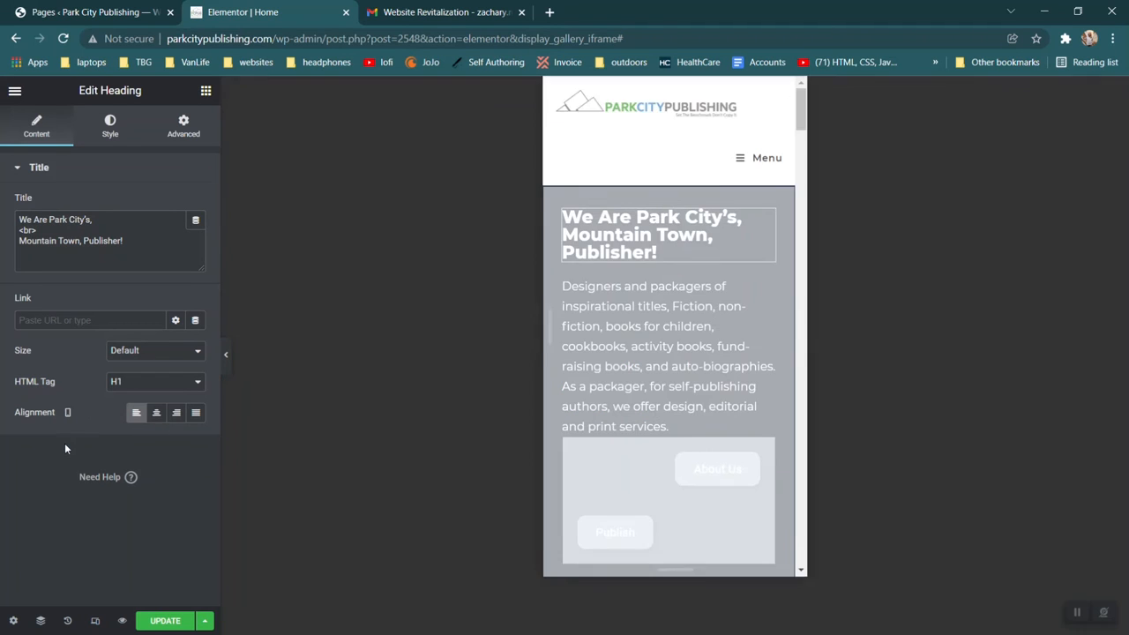
pyautogui.click(134, 412)
pyautogui.click(153, 415)
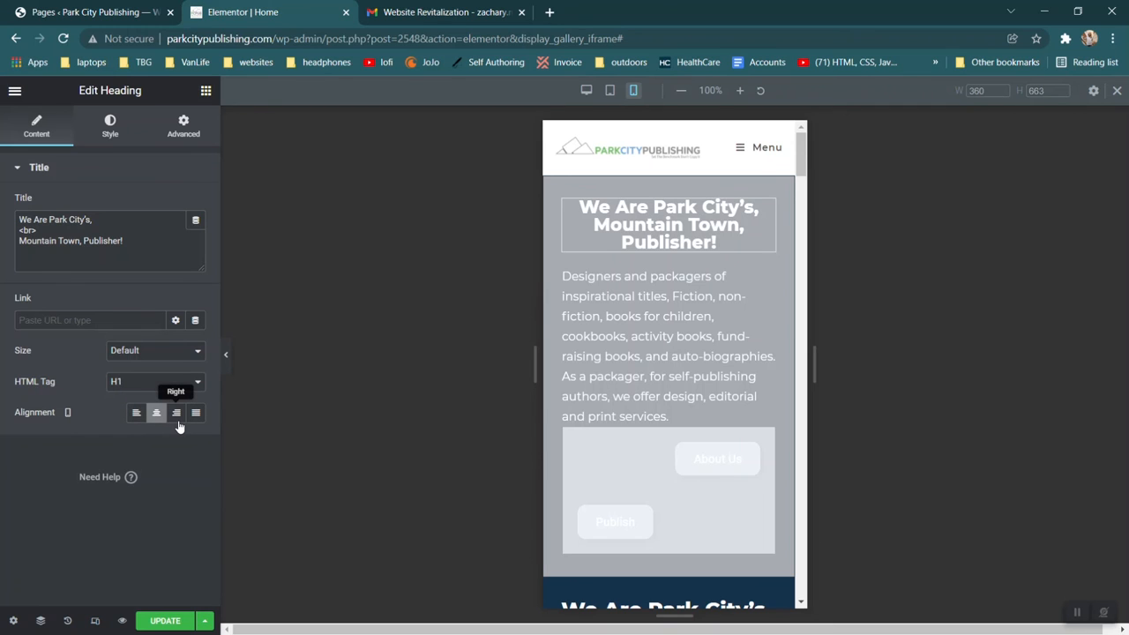
pyautogui.click(177, 415)
pyautogui.click(137, 413)
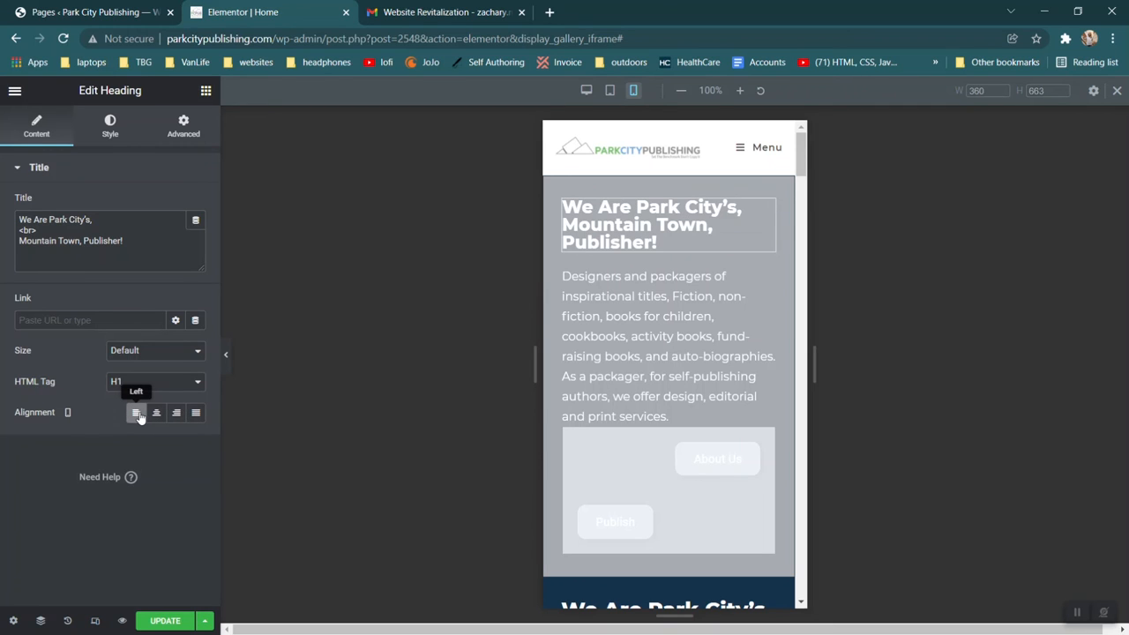
# - Switch the hero heading's alignment setting back to desktop size and set it to centre
pyautogui.click(65, 412)
pyautogui.click(68, 375)
pyautogui.click(156, 413)
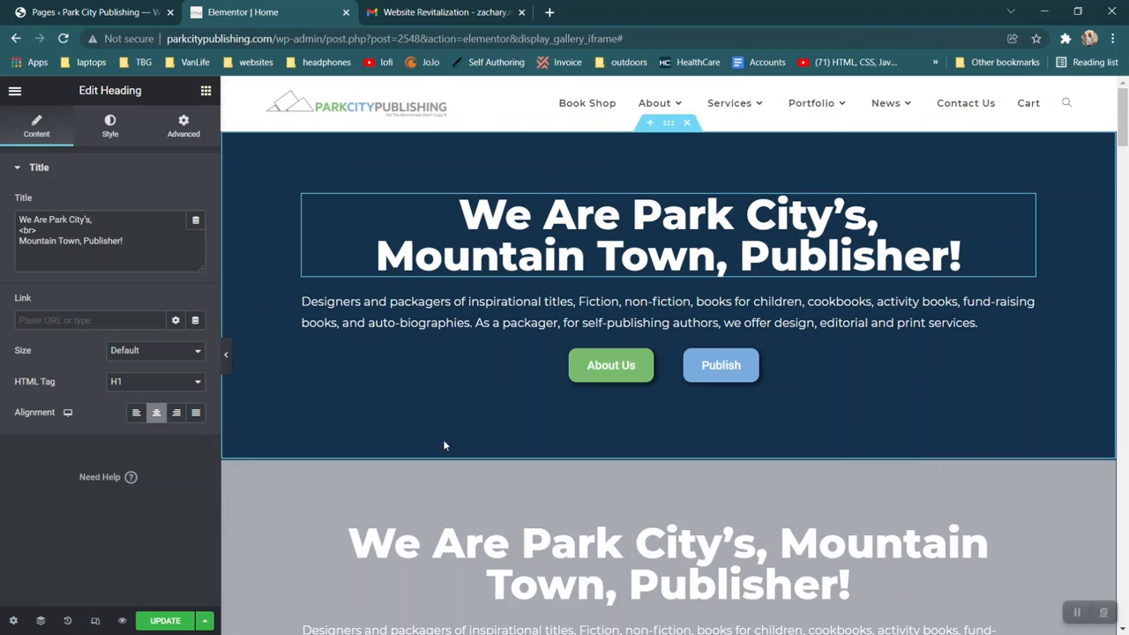
pyautogui.scroll(-2, 475, 435)
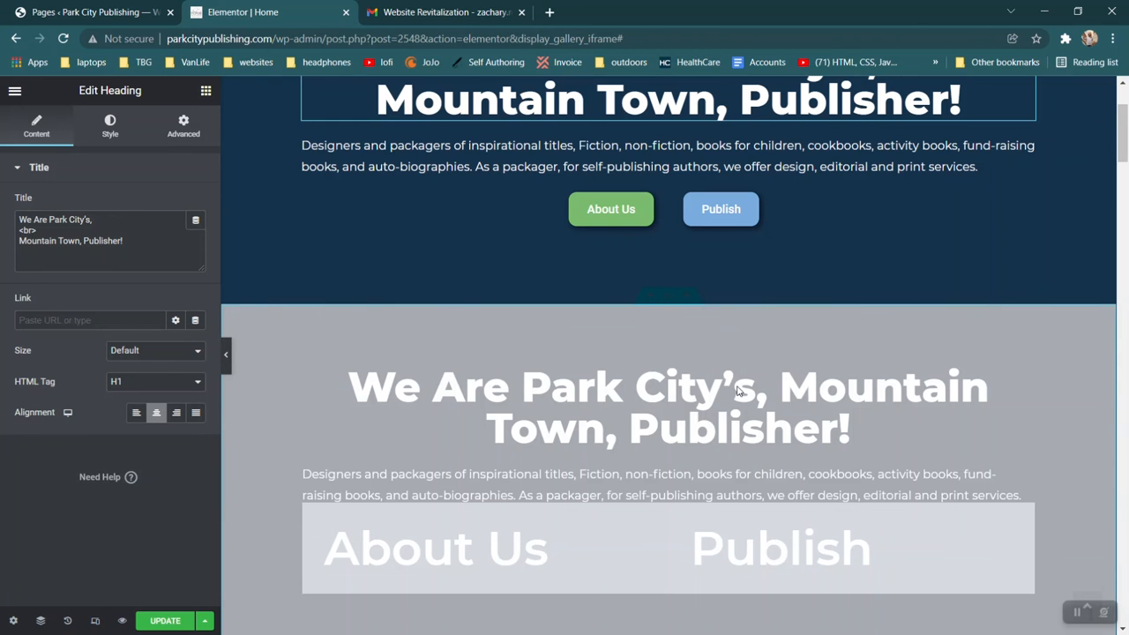
pyautogui.scroll(-2, 736, 391)
pyautogui.scroll(4, 736, 391)
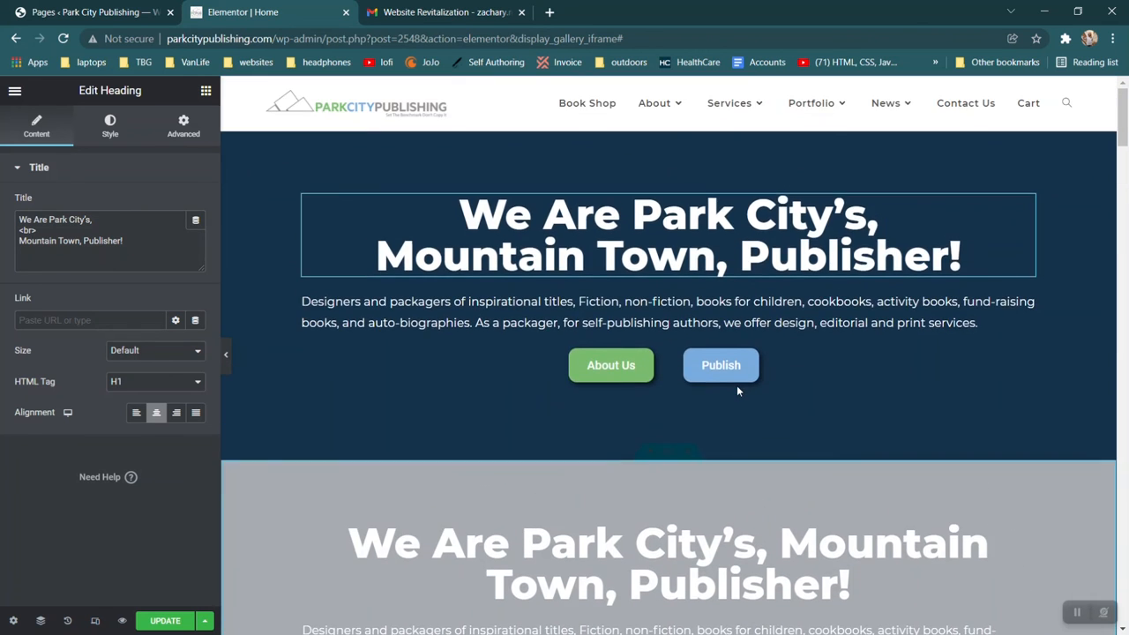
pyautogui.scroll(-3, 738, 390)
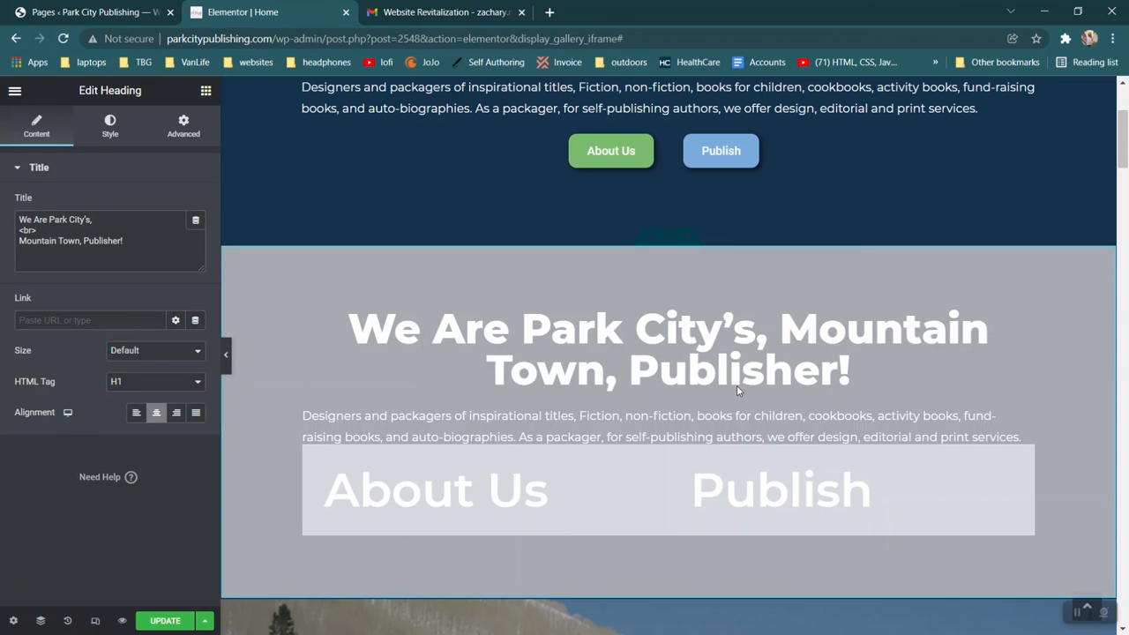
pyautogui.scroll(-5, 736, 385)
pyautogui.scroll(5, 736, 385)
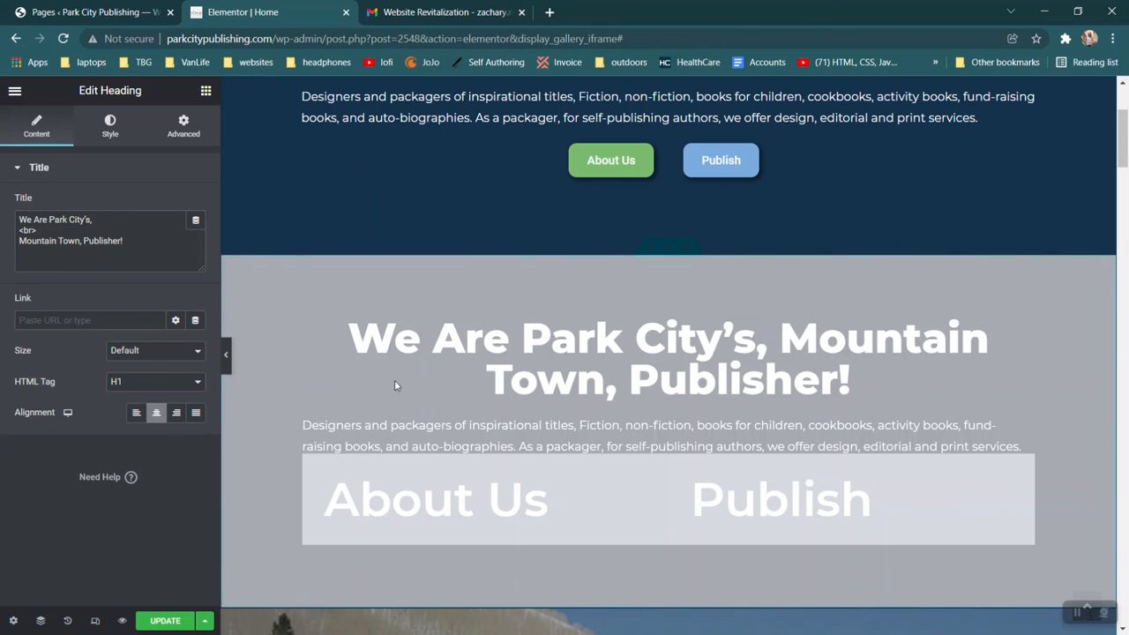
pyautogui.scroll(1, 532, 329)
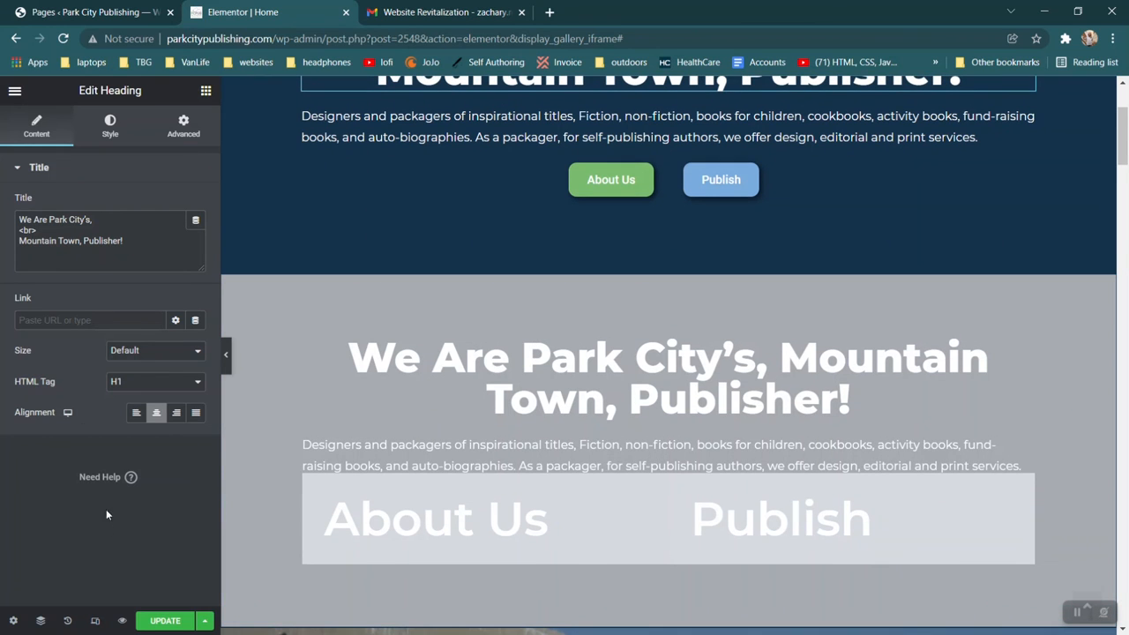
# - Preview the page at tablet size and look through it from the hero down to the Featured Collection
pyautogui.click(96, 621)
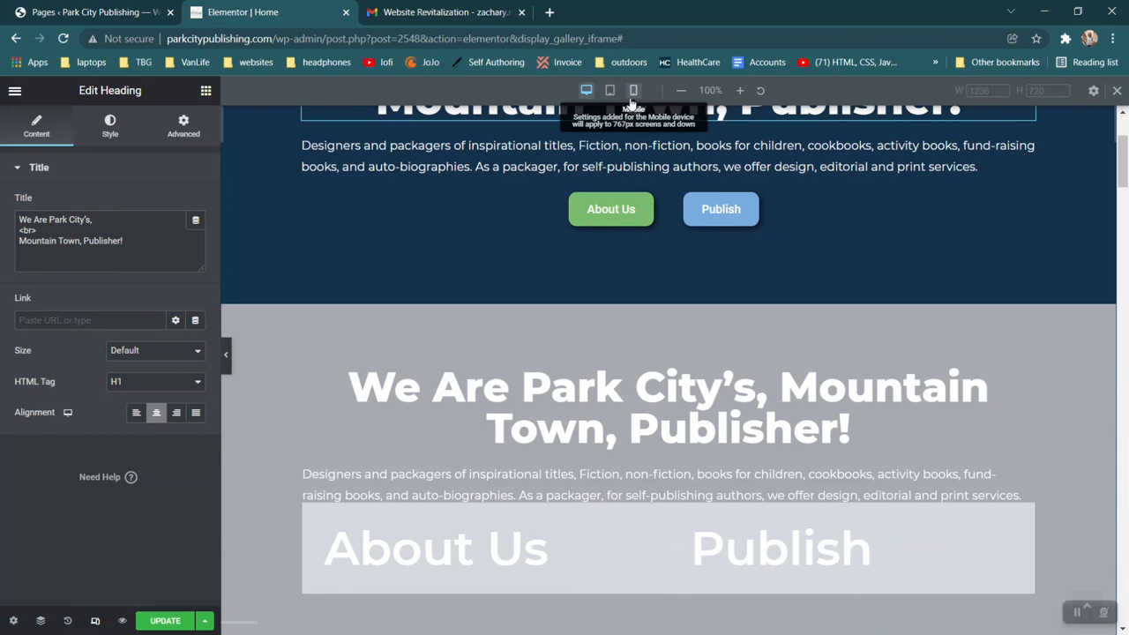
pyautogui.click(609, 92)
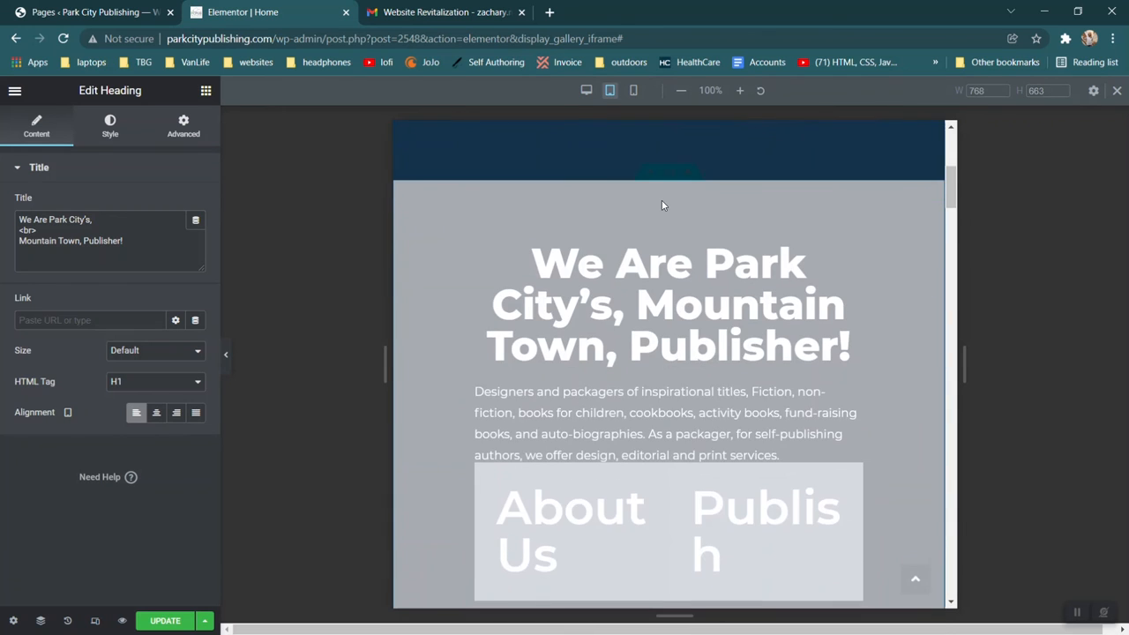
pyautogui.scroll(-5, 657, 271)
pyautogui.scroll(-10, 657, 270)
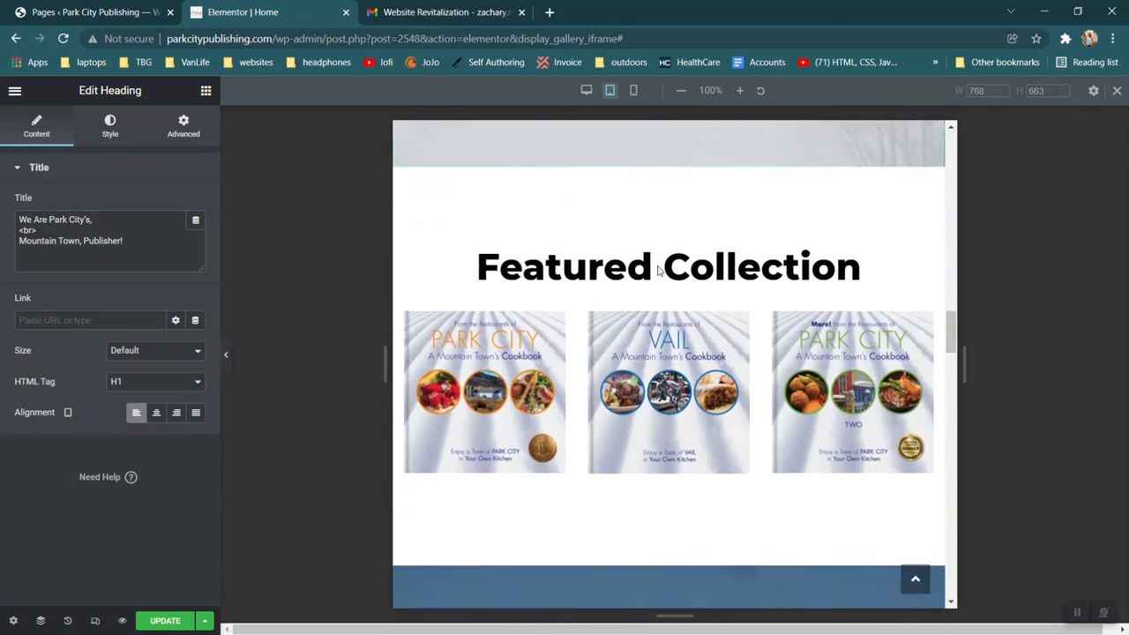
pyautogui.scroll(20, 657, 270)
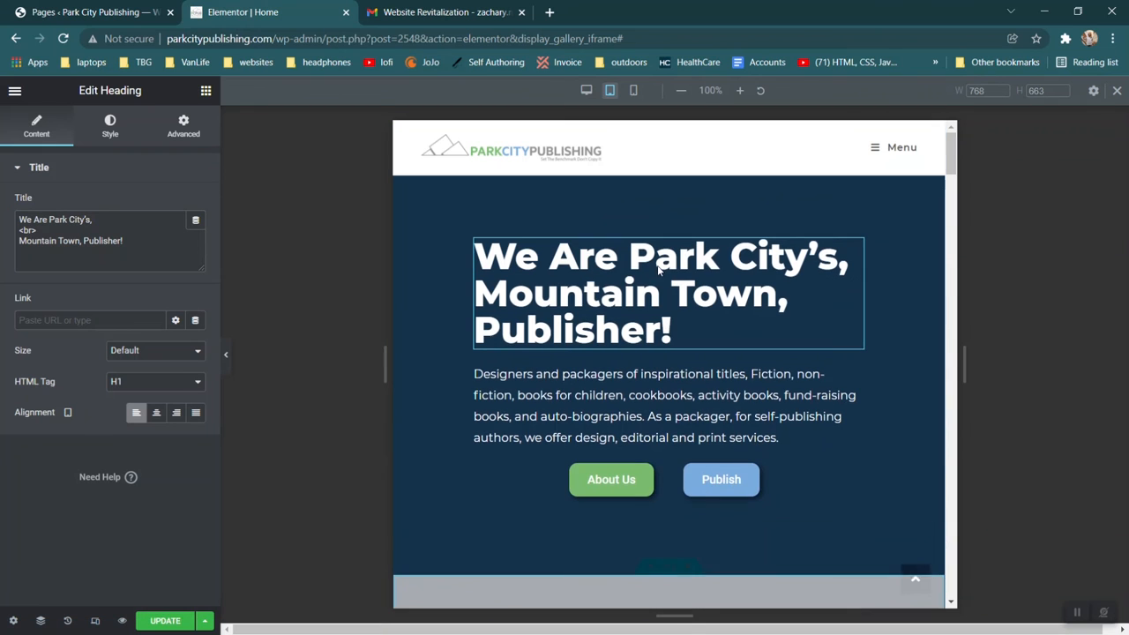
# - Compare the page's mobile and desktop layouts, and examine the mobile version down to the Mountain Town Cookbooks section
pyautogui.click(633, 91)
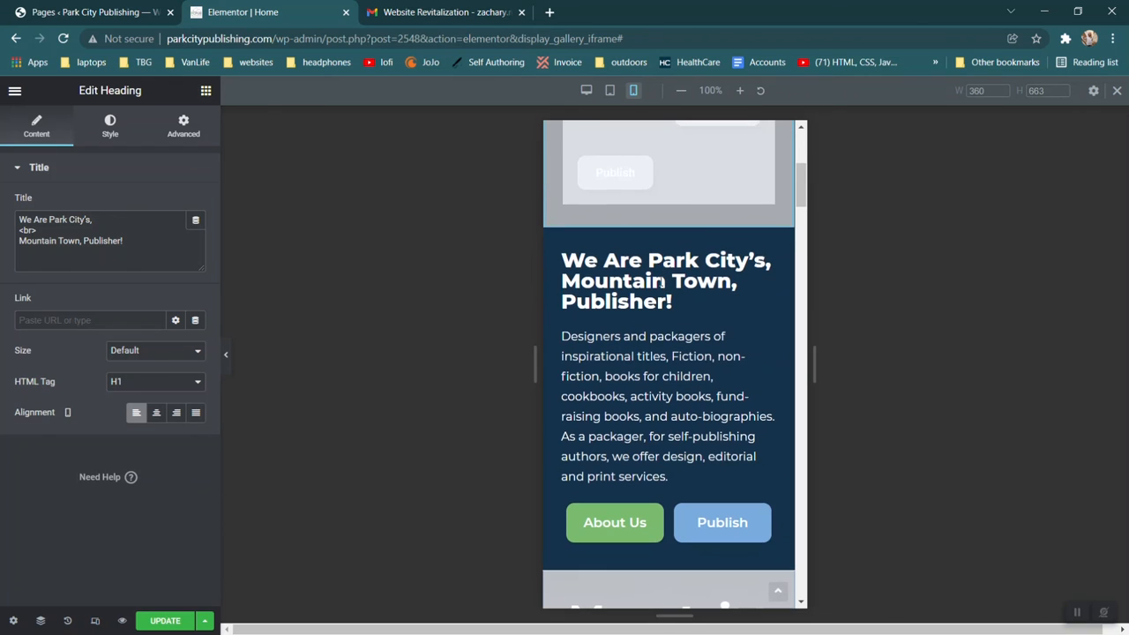
pyautogui.scroll(-9, 628, 358)
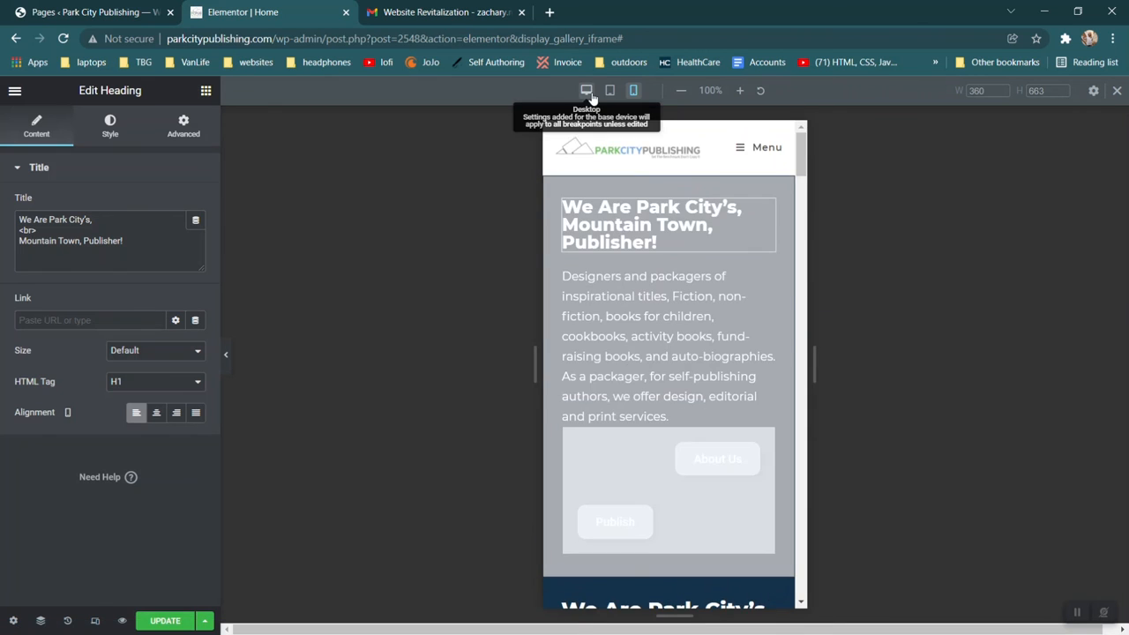
pyautogui.click(588, 92)
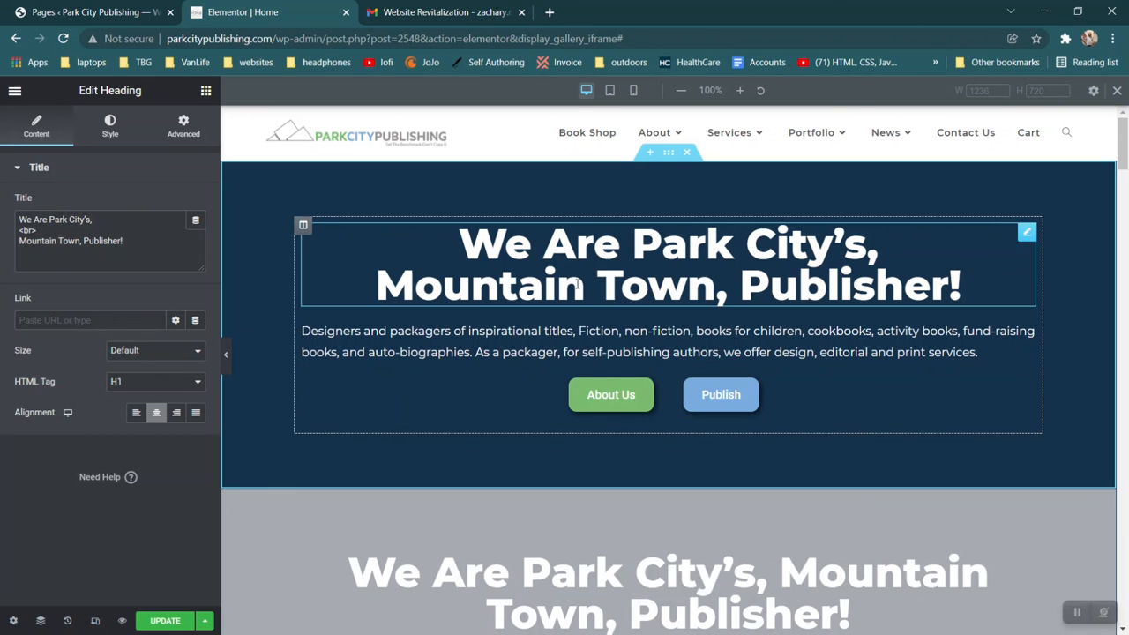
pyautogui.click(632, 91)
pyautogui.scroll(-8, 602, 306)
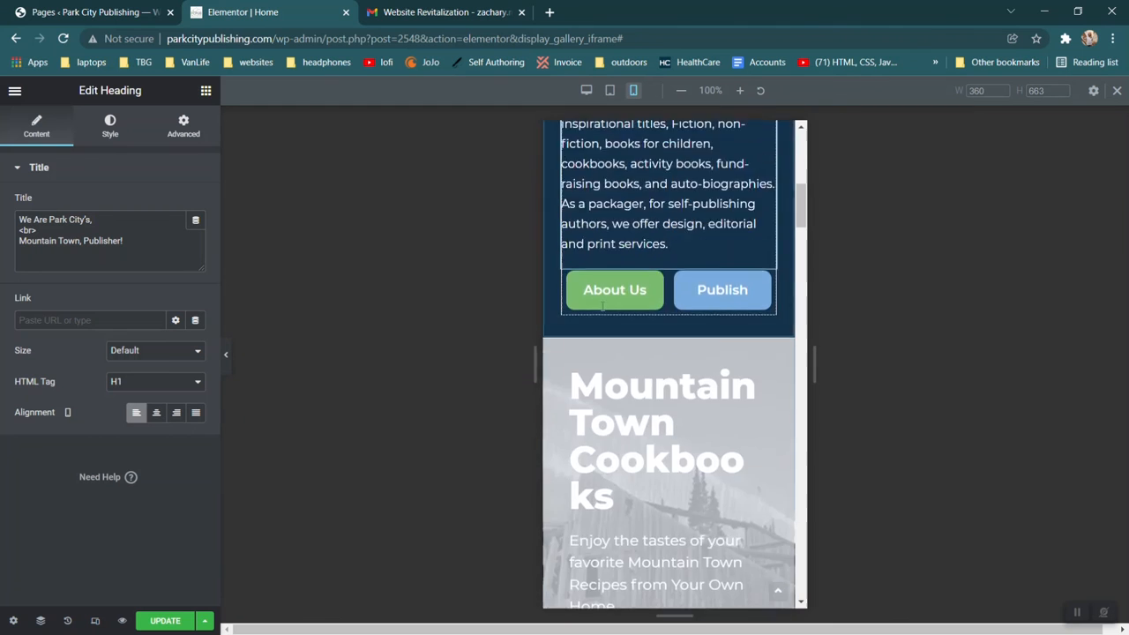
pyautogui.scroll(-1, 602, 306)
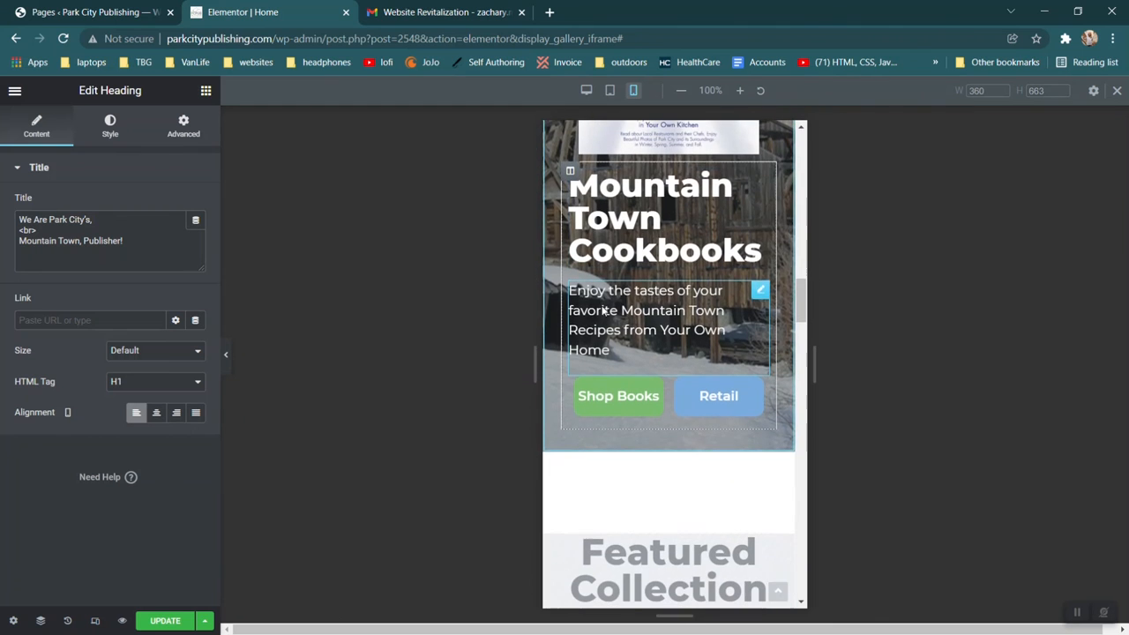